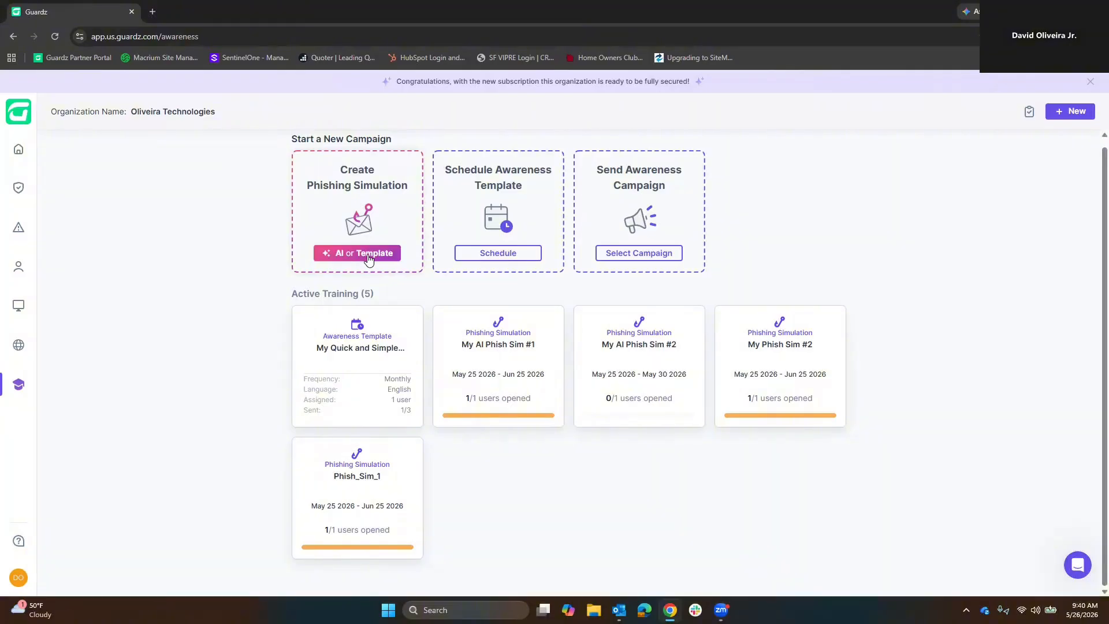
# Start a new phishing simulation campaign from the DocuSign-Sign-Document template and proceed to its content.
pyautogui.click(370, 257)
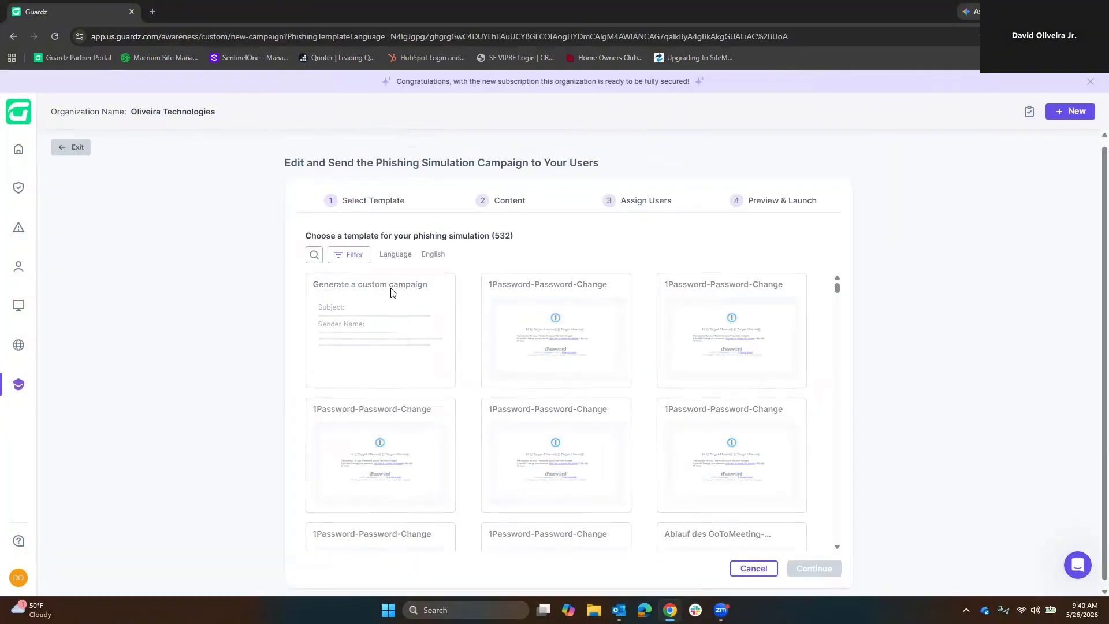
pyautogui.moveTo(378, 341)
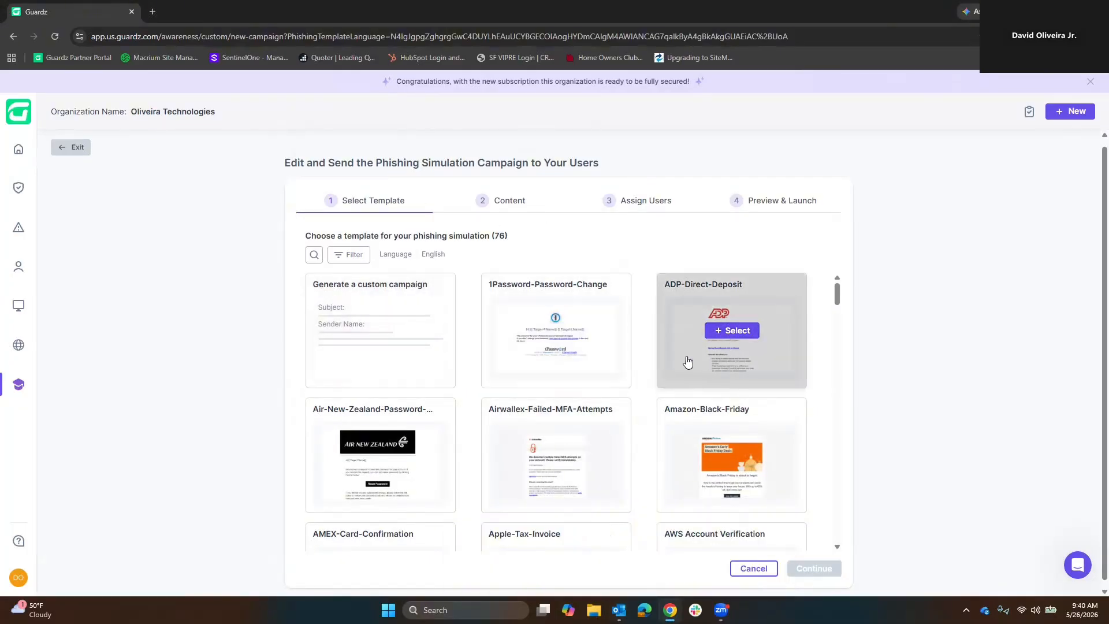
pyautogui.scroll(-10, 643, 357)
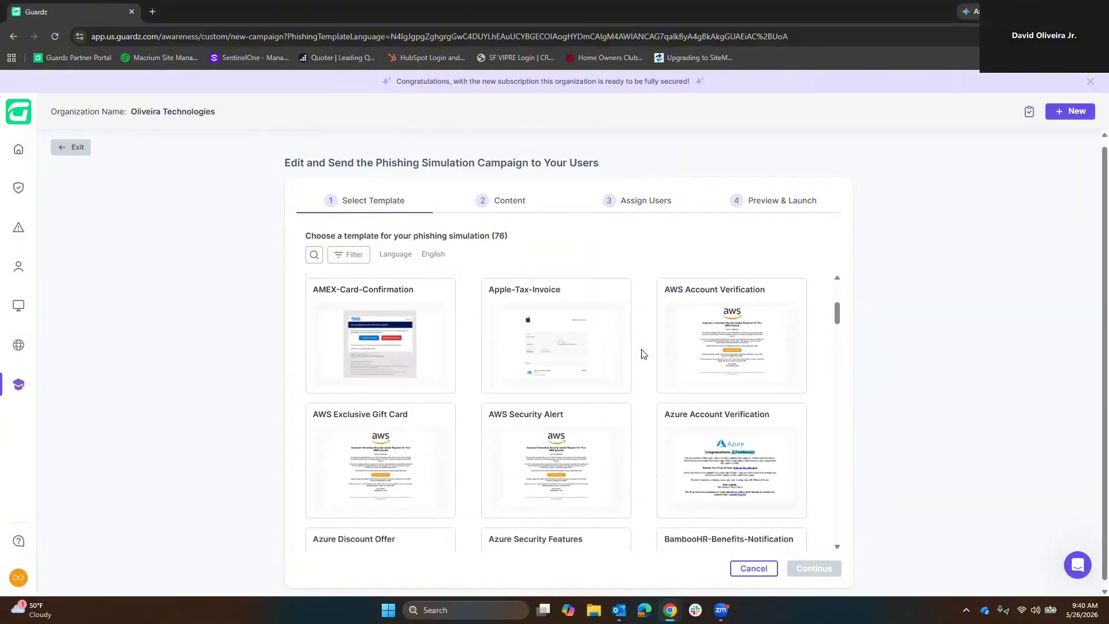
pyautogui.scroll(-2, 643, 354)
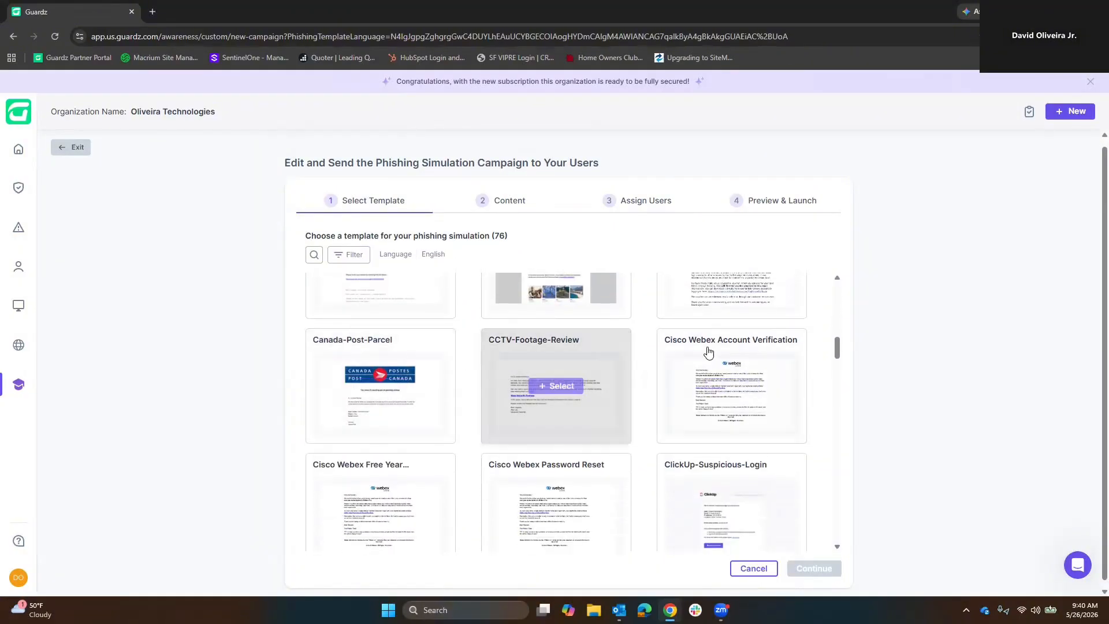
pyautogui.scroll(-2, 634, 350)
pyautogui.scroll(15, 634, 349)
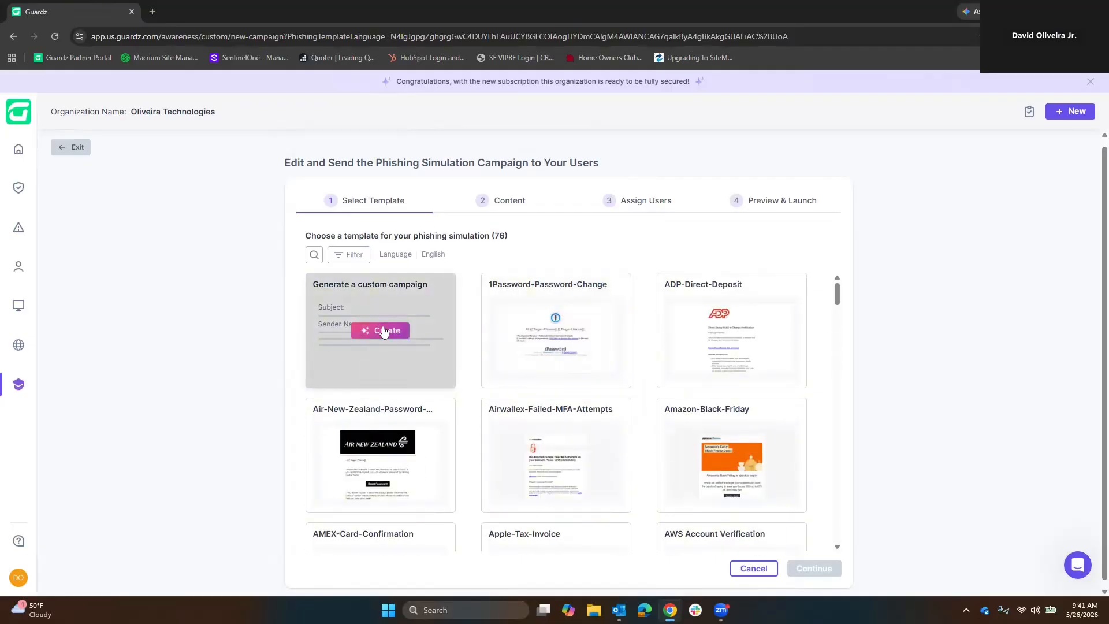
pyautogui.scroll(-7, 618, 401)
pyautogui.scroll(-7, 646, 395)
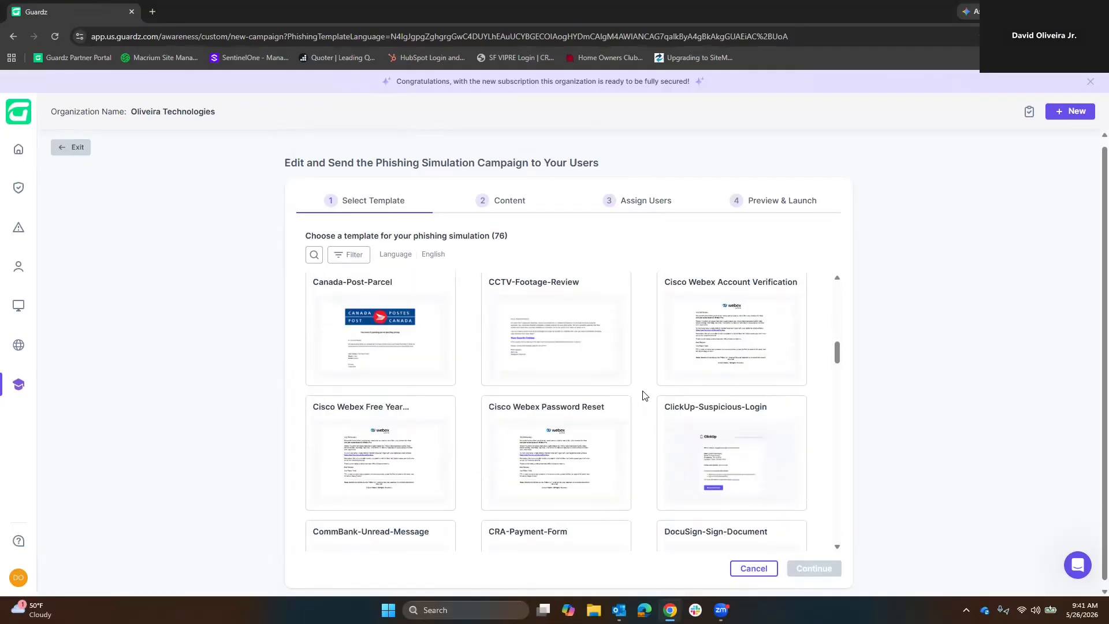
pyautogui.moveTo(726, 411)
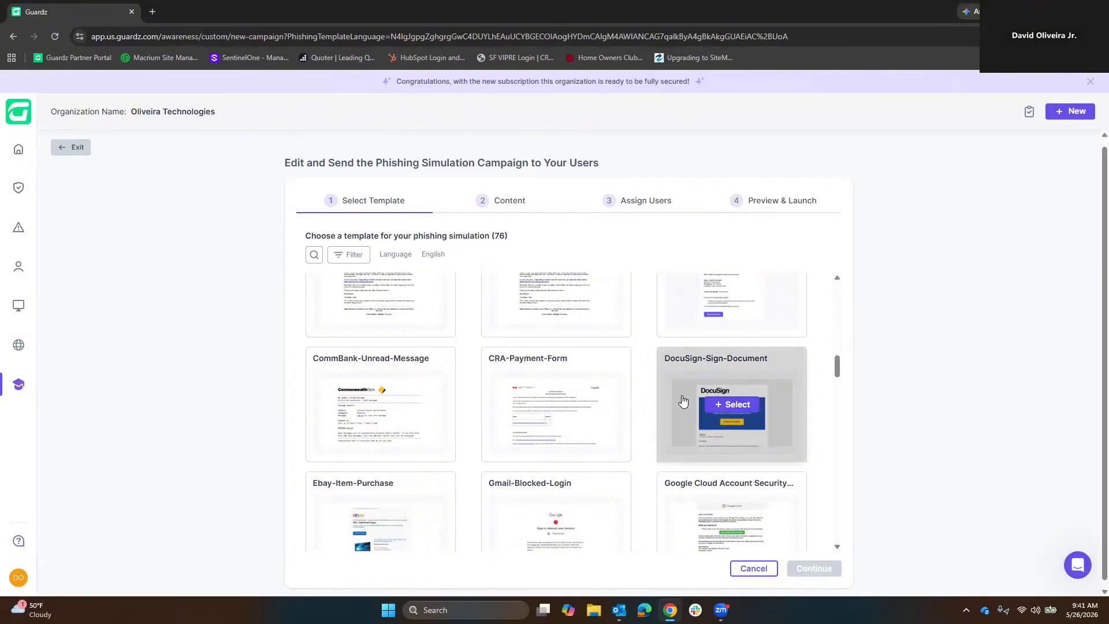
pyautogui.click(731, 406)
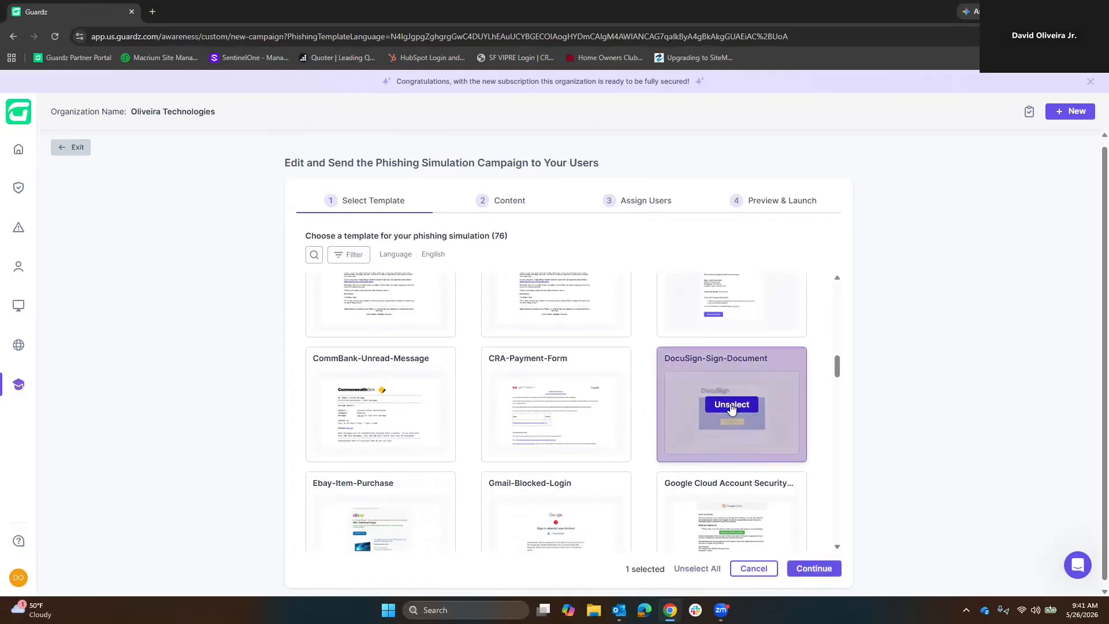
pyautogui.click(814, 568)
# Name the campaign "Phish Test 1" and review the body of the DocuSign email preview.
pyautogui.tripleClick(390, 311)
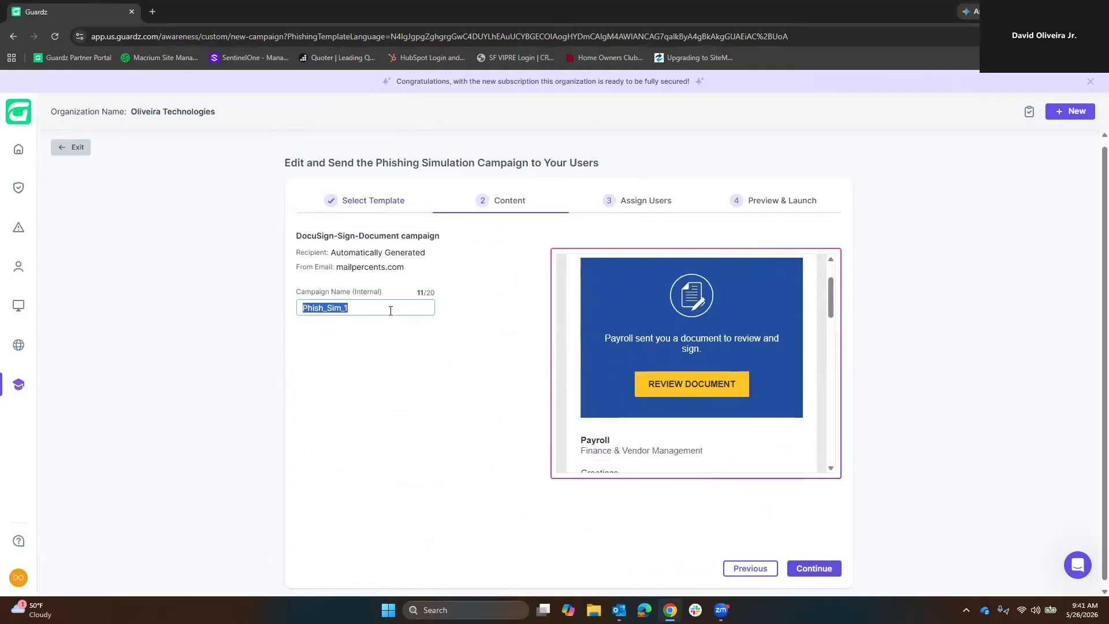
pyautogui.write('Phis')
pyautogui.scroll(-3, 737, 396)
pyautogui.scroll(4, 746, 384)
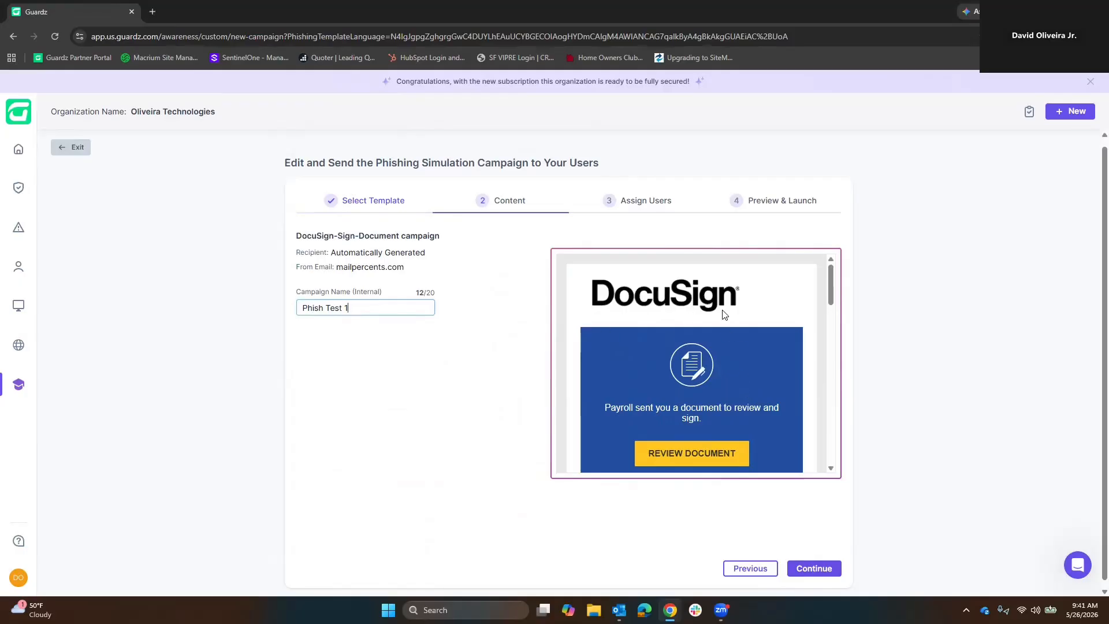
pyautogui.scroll(-3, 728, 357)
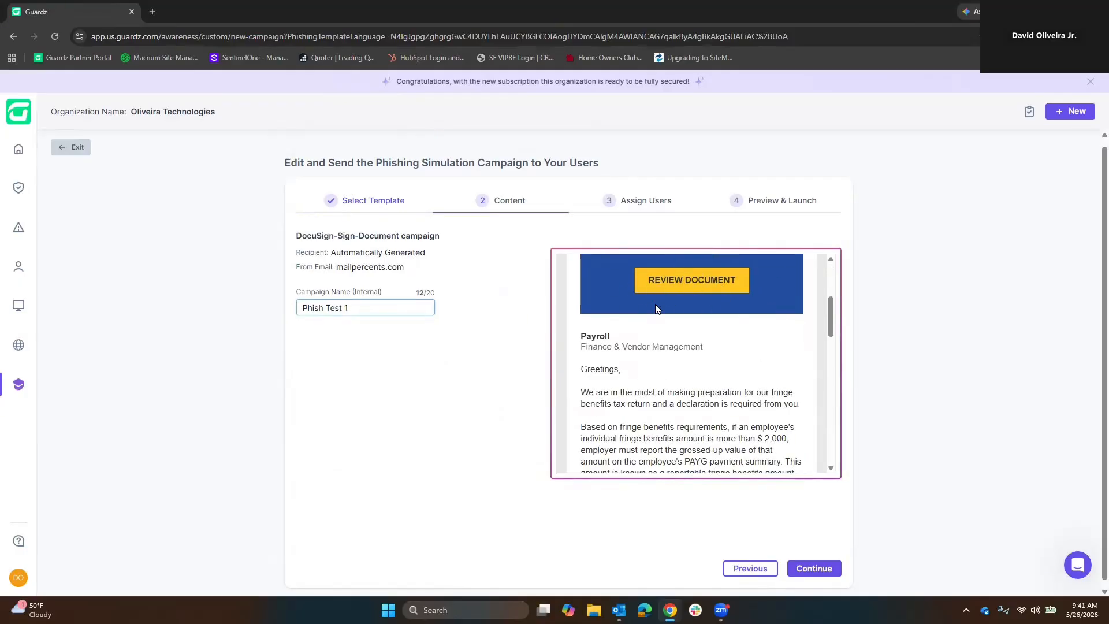
pyautogui.scroll(-2, 704, 401)
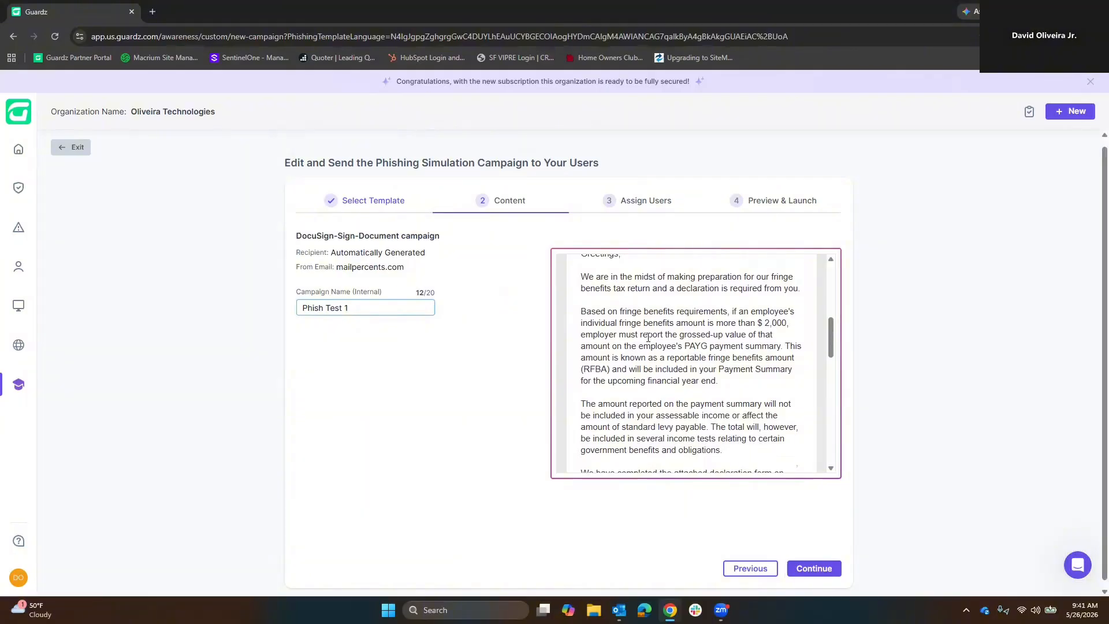
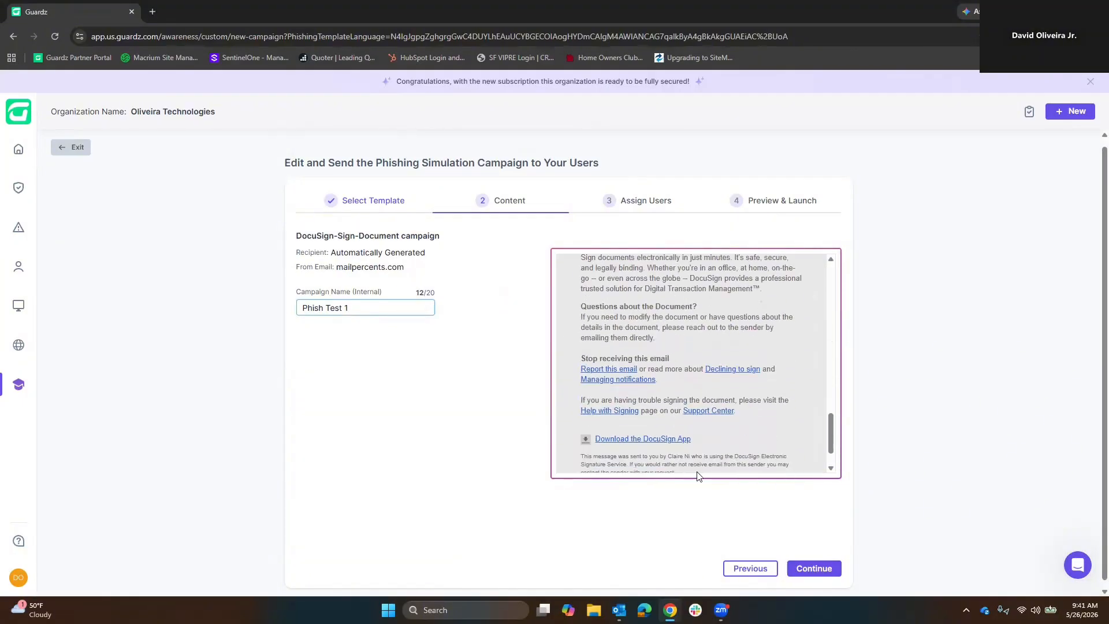
# Proceed to user assignment, assign the first listed user to the campaign and set its end date to June 26, 2026.
pyautogui.click(824, 572)
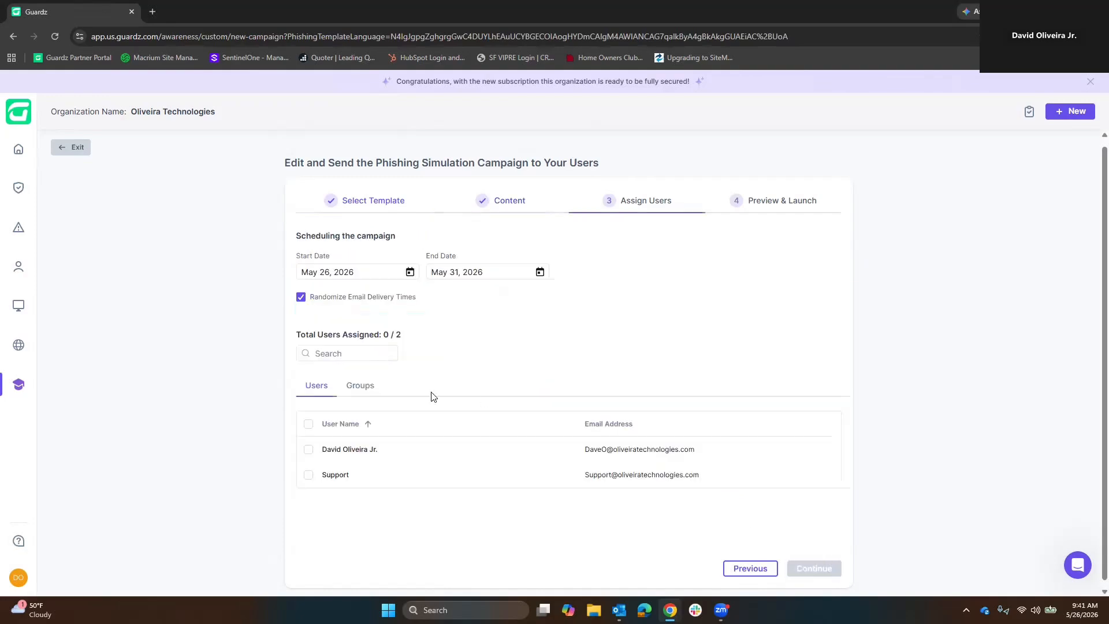
pyautogui.click(309, 449)
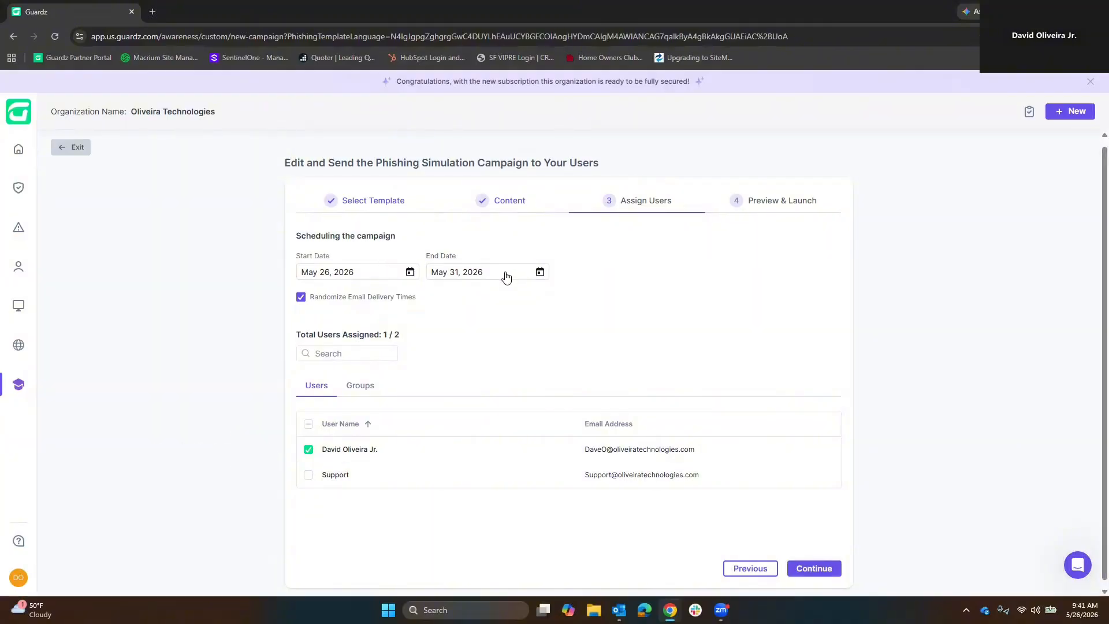
pyautogui.click(530, 273)
pyautogui.click(554, 296)
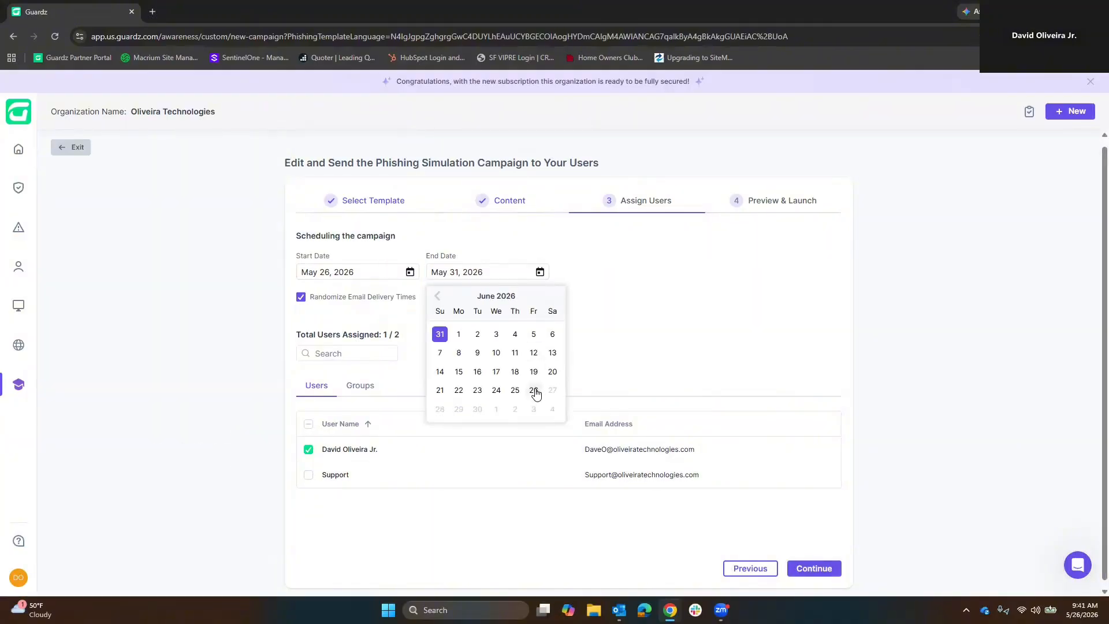
pyautogui.click(534, 391)
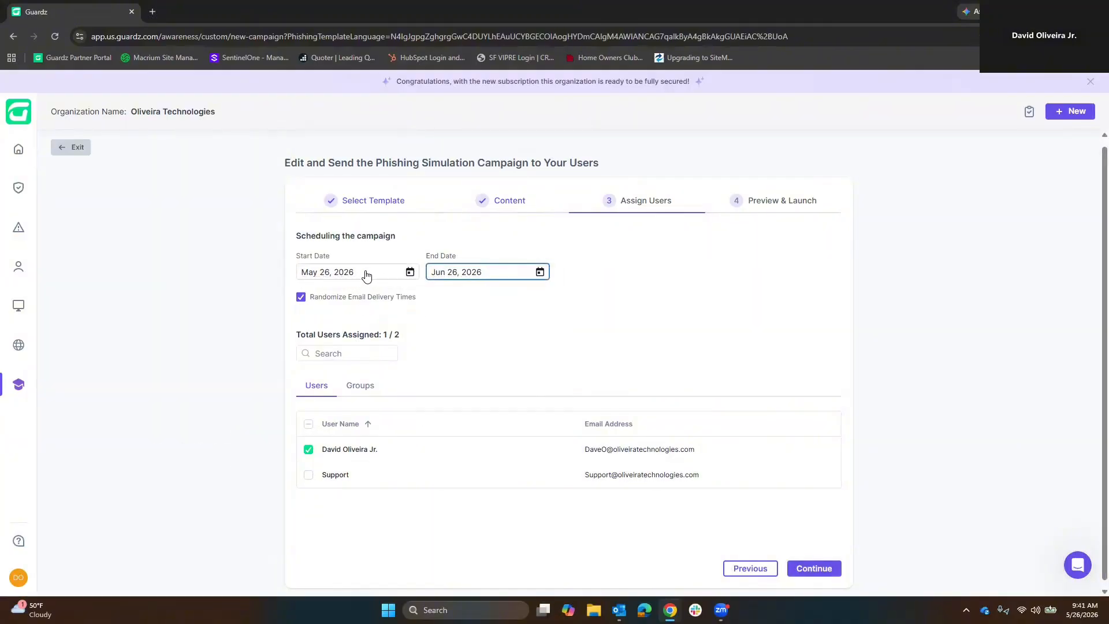
# Switch Randomize Email Delivery Times off and back on, and proceed to the campaign's Preview & Launch stage.
pyautogui.click(300, 298)
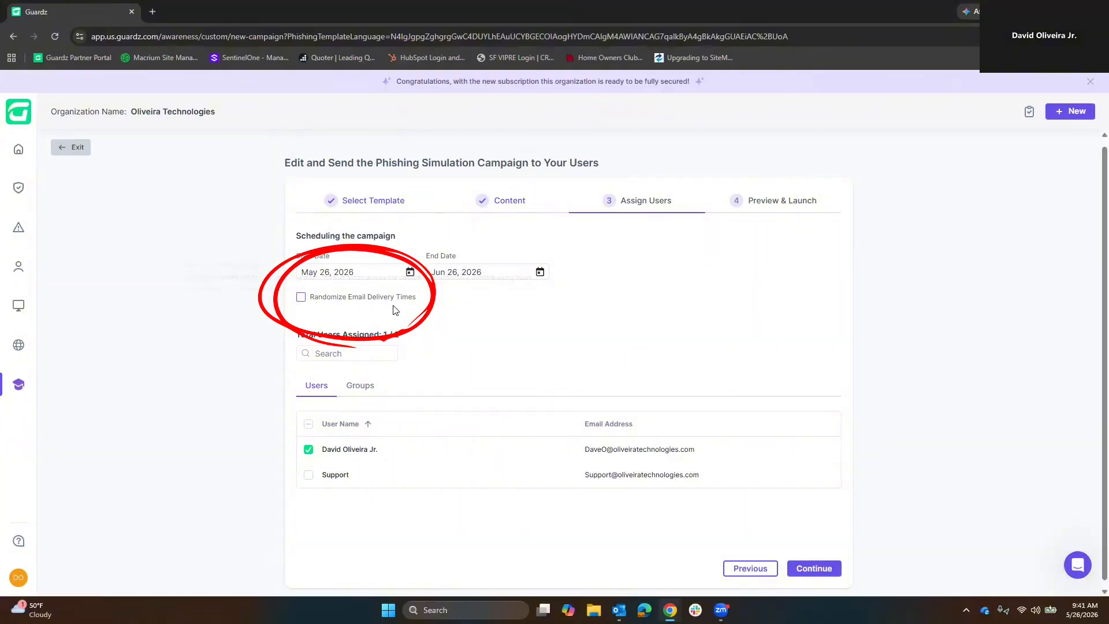
pyautogui.click(301, 298)
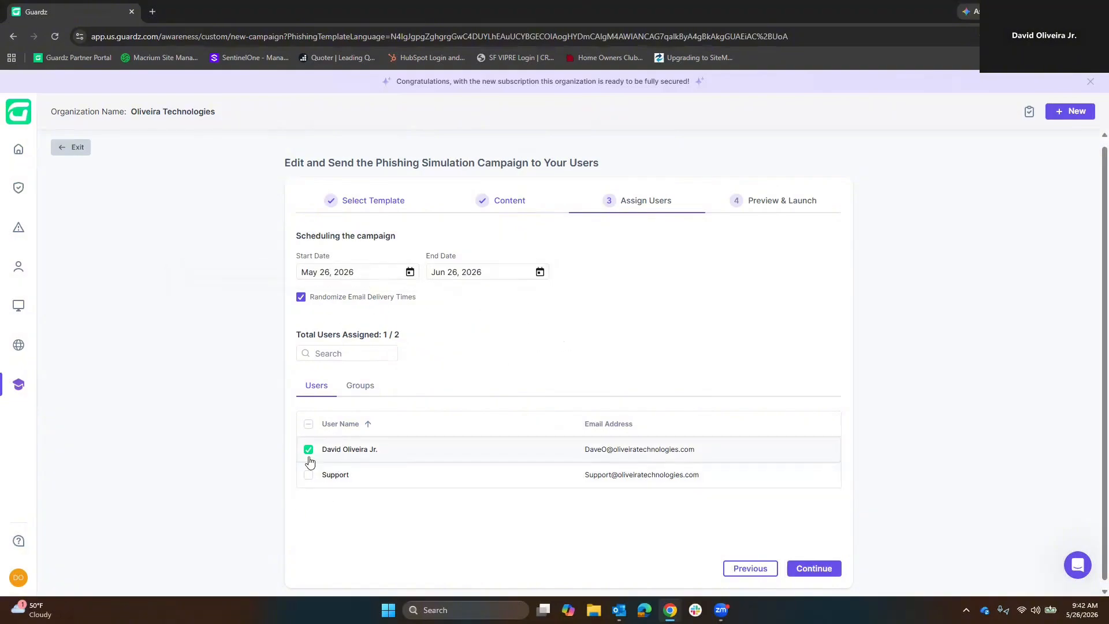
pyautogui.click(825, 569)
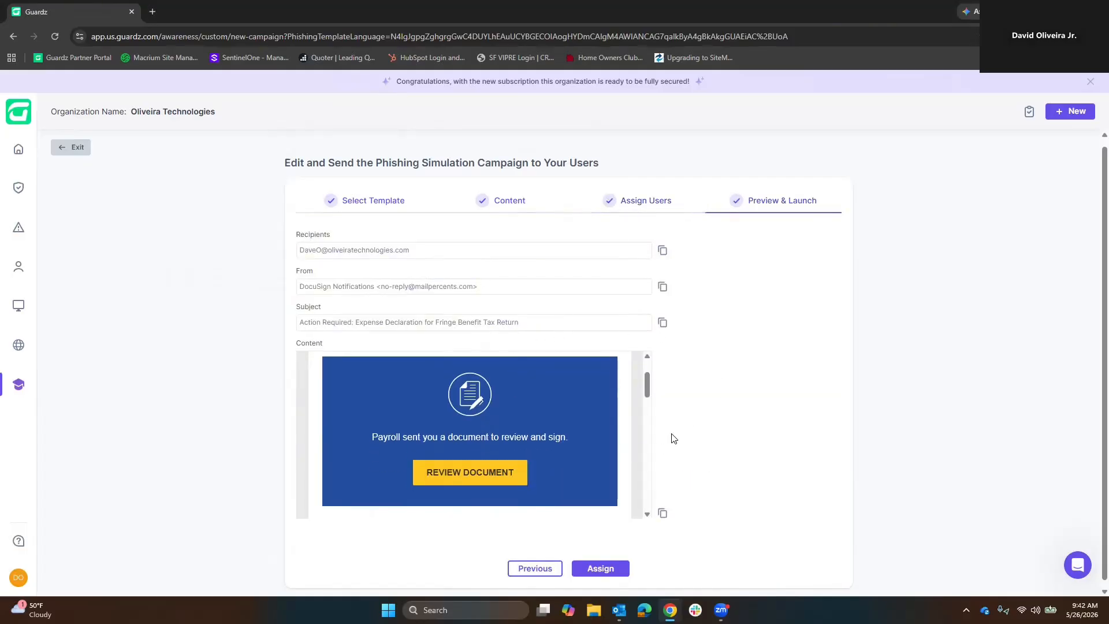
pyautogui.scroll(-1, 671, 438)
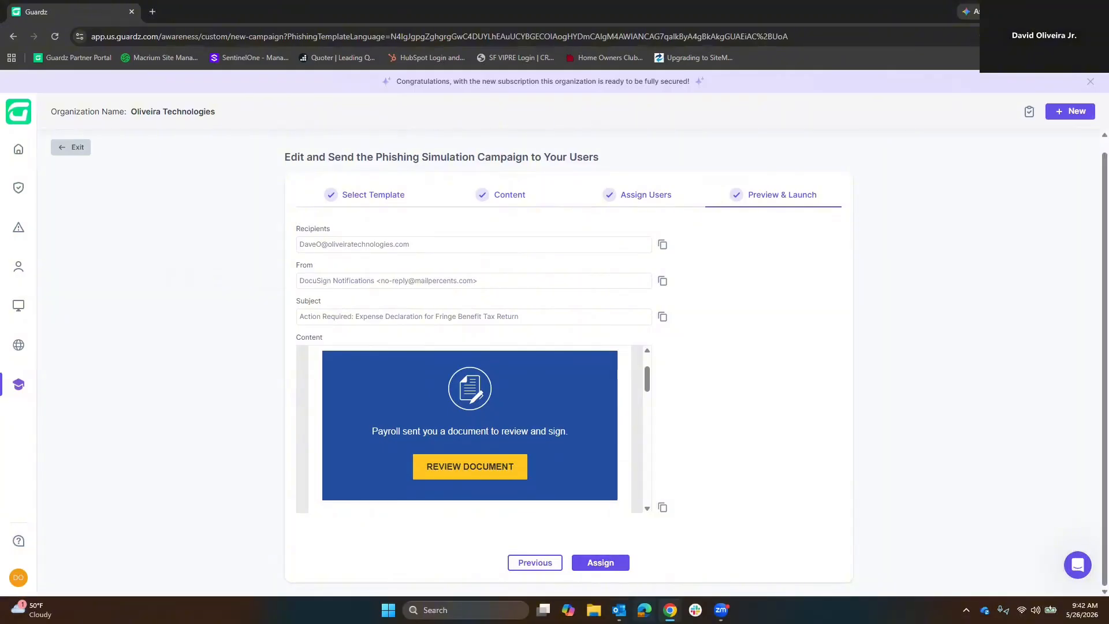
# Switch to Outlook, maximize the "Action Required: Expense Declaration for Fringe Benefit Tax Return" email and examine its sender and body.
pyautogui.moveTo(619, 610)
pyautogui.click(655, 571)
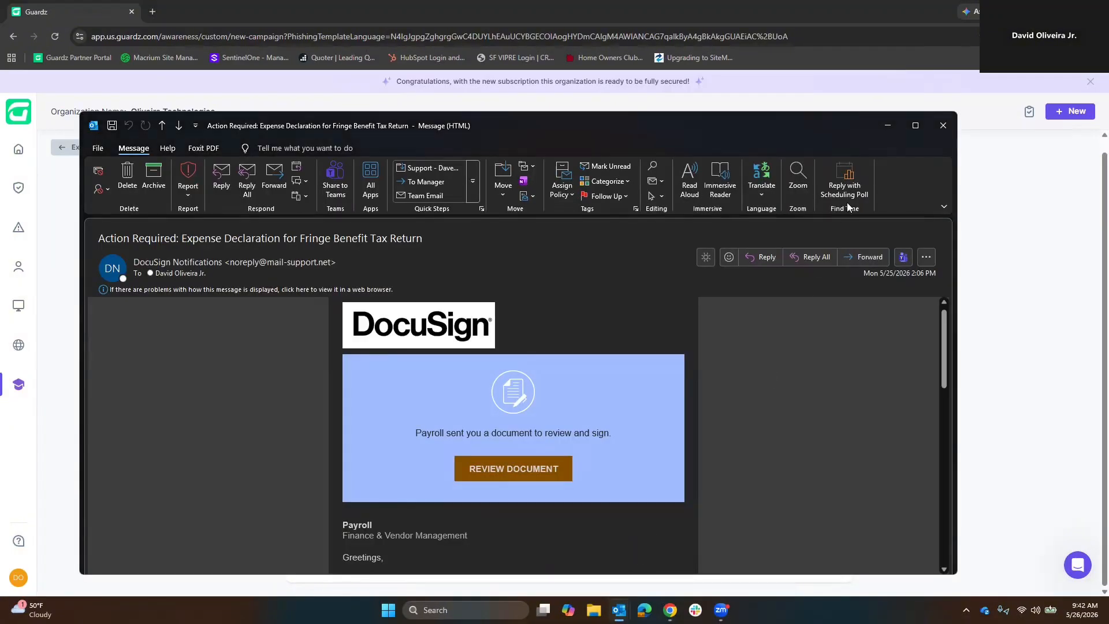
pyautogui.click(915, 126)
pyautogui.scroll(-2, 775, 319)
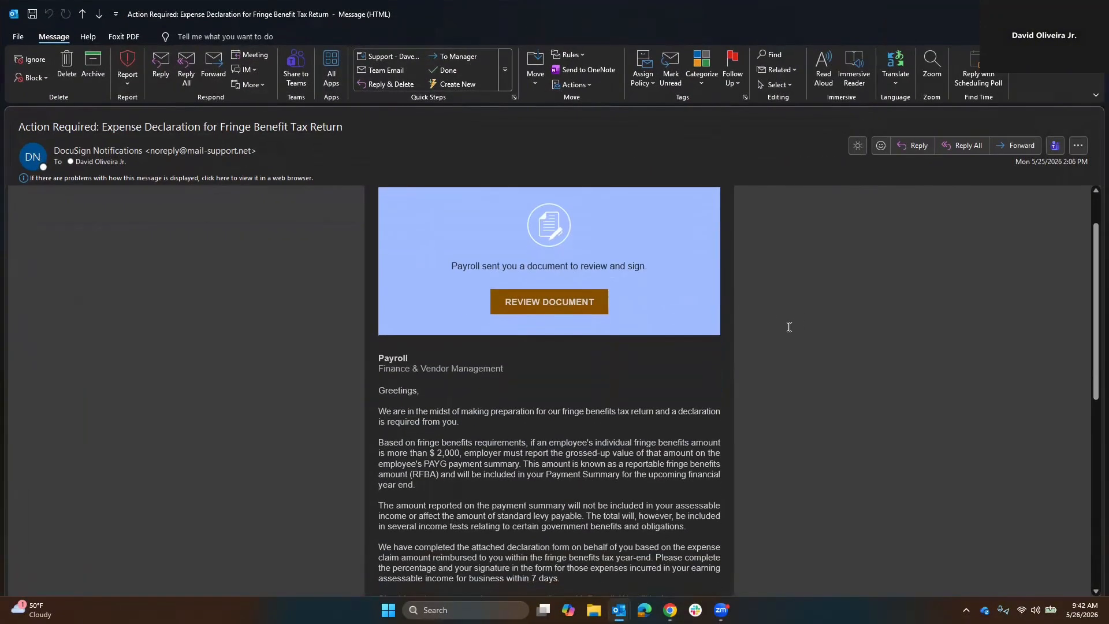
pyautogui.scroll(2, 751, 327)
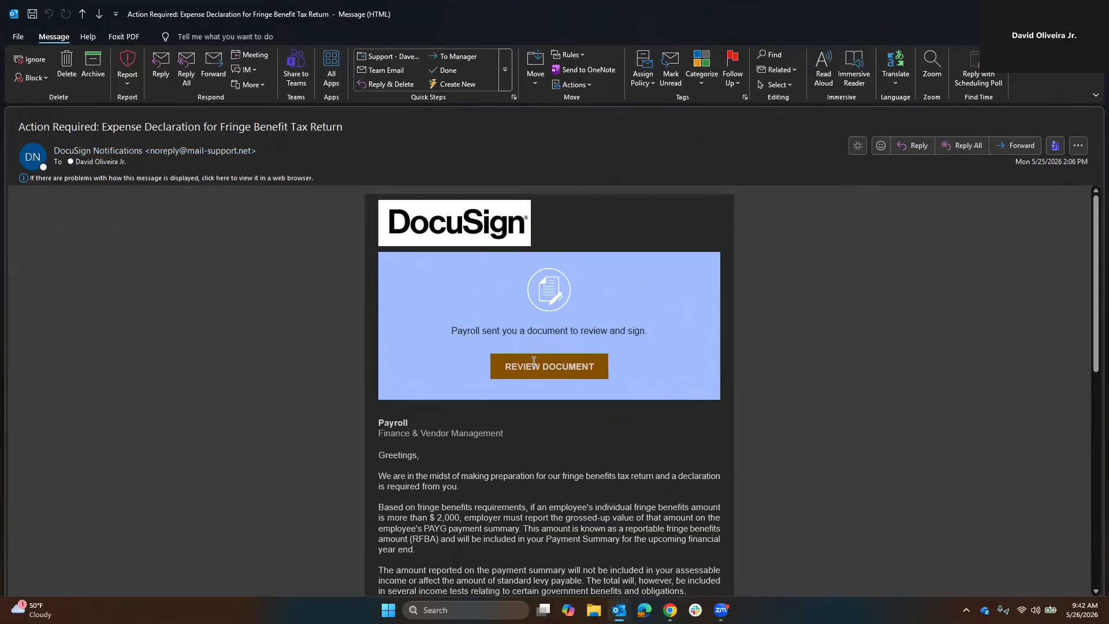
pyautogui.scroll(-6, 548, 366)
pyautogui.scroll(-3, 522, 353)
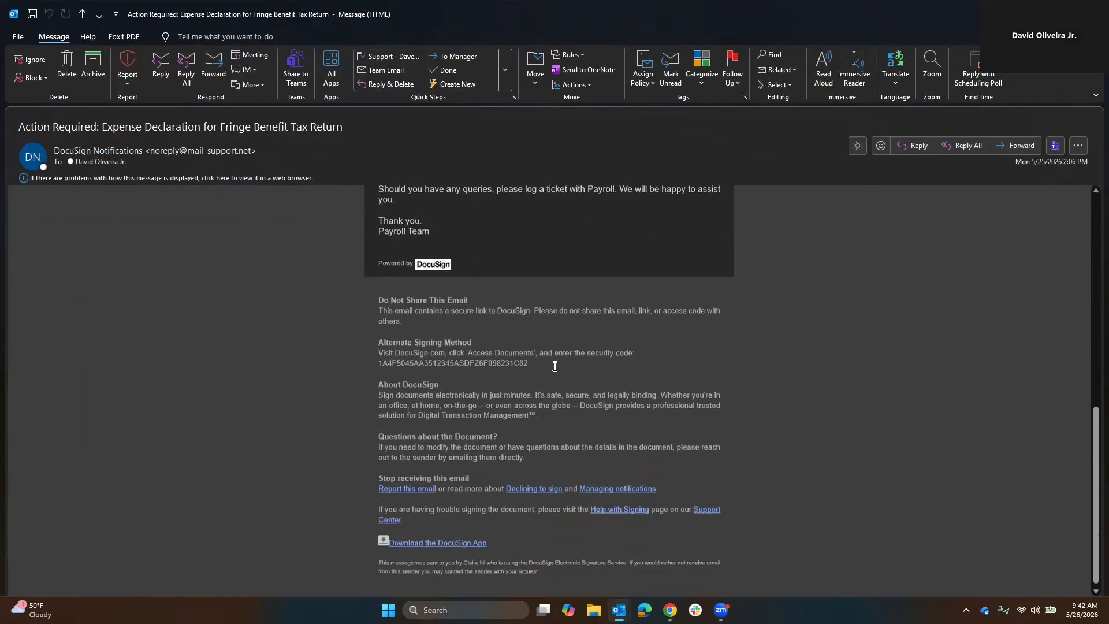
pyautogui.scroll(6, 595, 426)
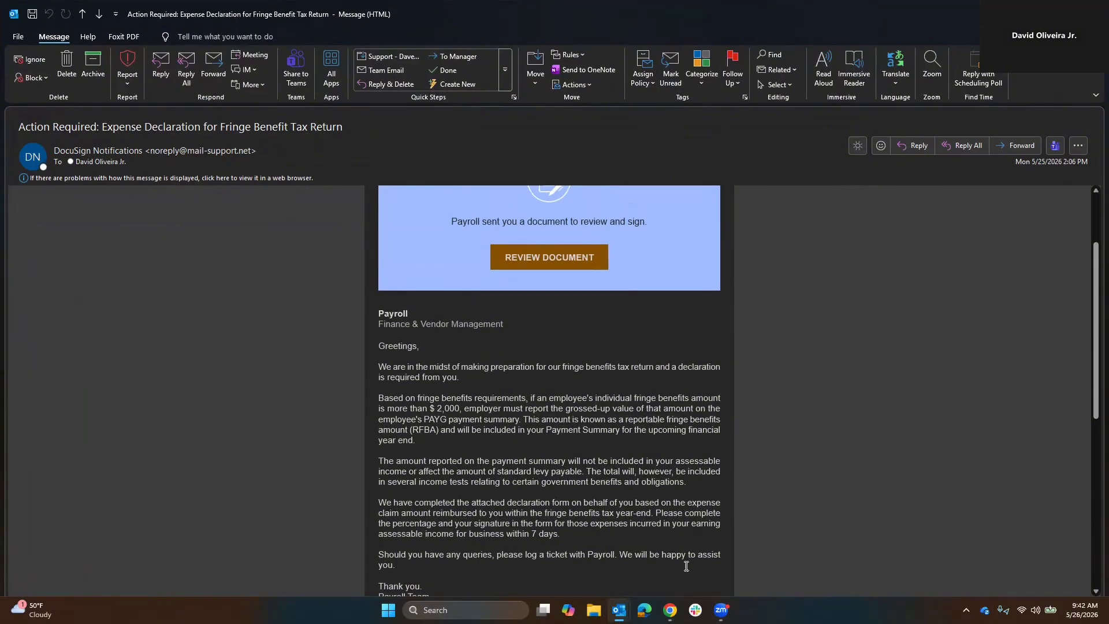
# Bring up the "Important: Updated Safety Protocols" email, examine its message text and move its window toward the middle of the screen.
pyautogui.moveTo(670, 610)
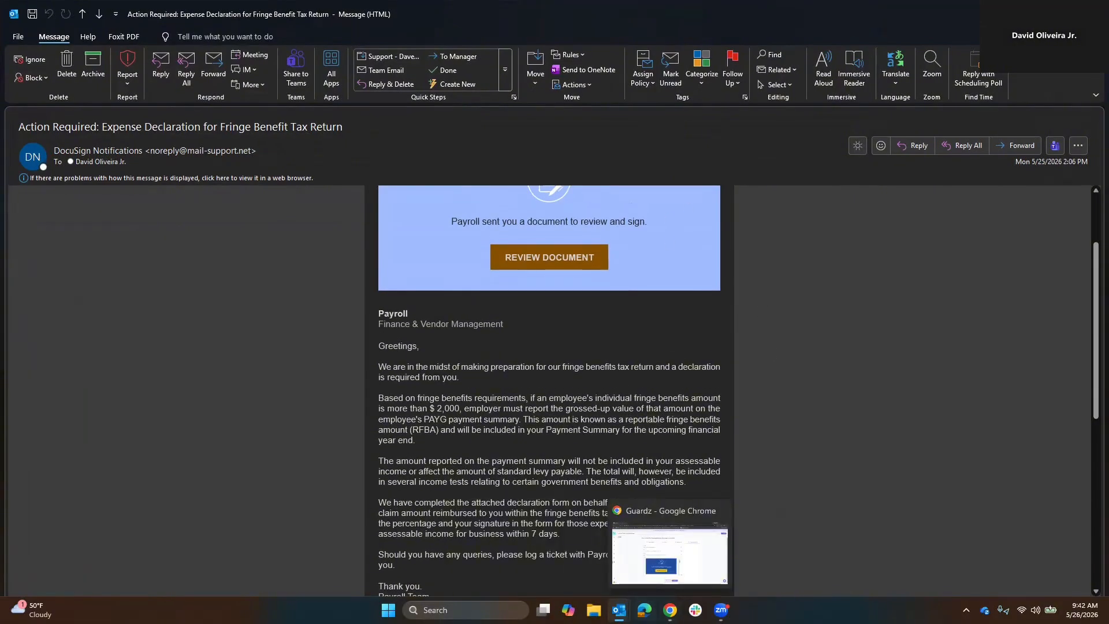
pyautogui.moveTo(620, 610)
pyautogui.click(731, 564)
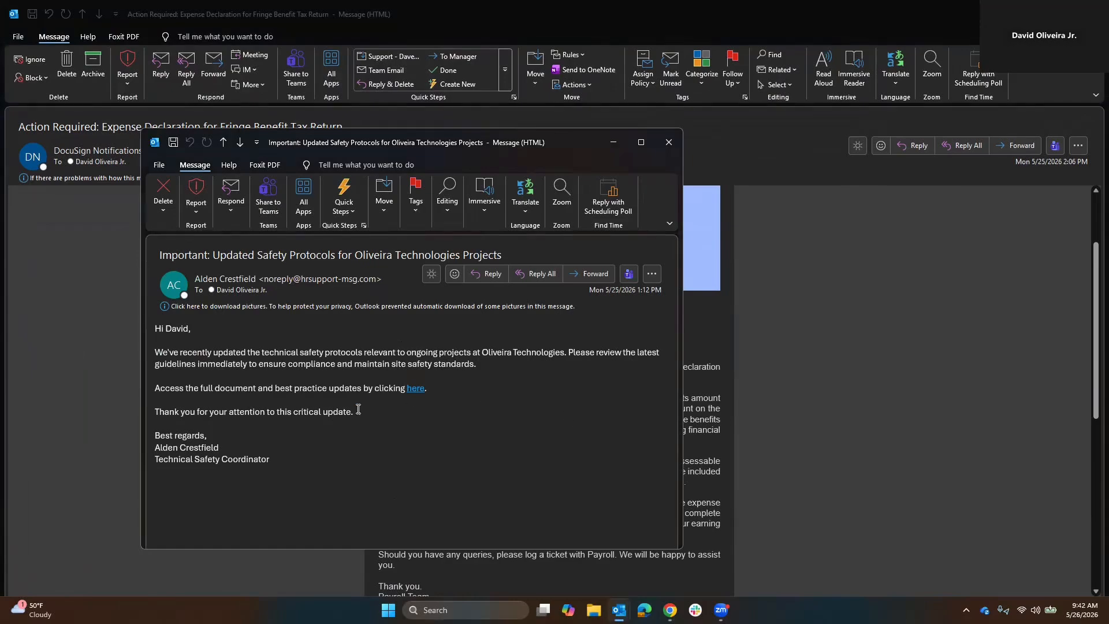
pyautogui.moveTo(303, 456)
pyautogui.mouseDown()
pyautogui.moveTo(151, 385)
pyautogui.moveTo(147, 334)
pyautogui.mouseUp()
pyautogui.click(551, 376)
pyautogui.moveTo(565, 148); pyautogui.dragTo(708, 152)
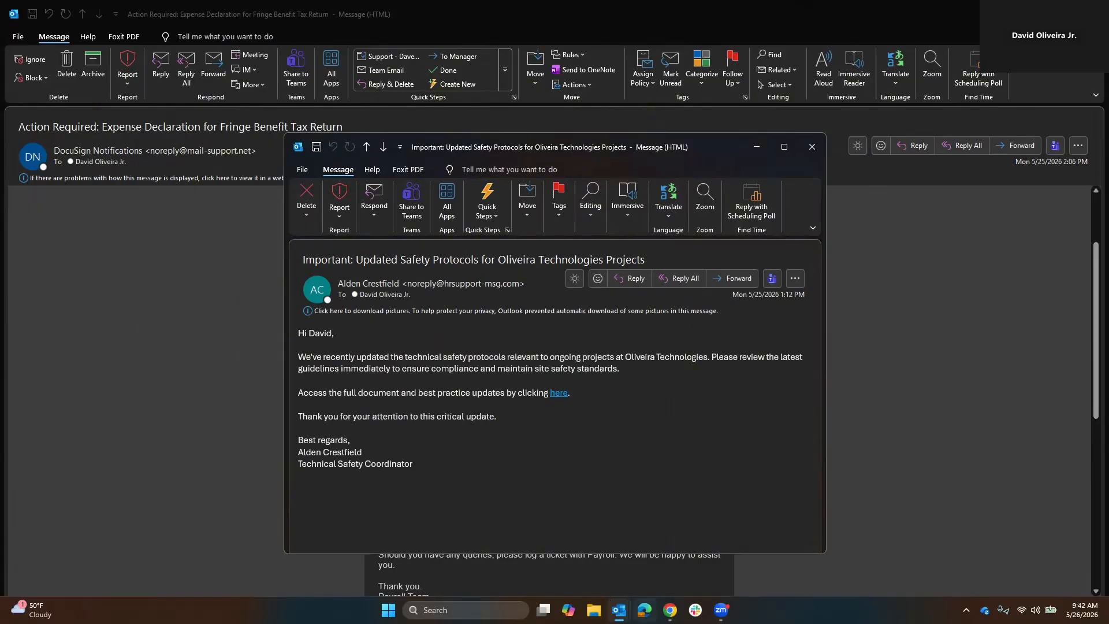
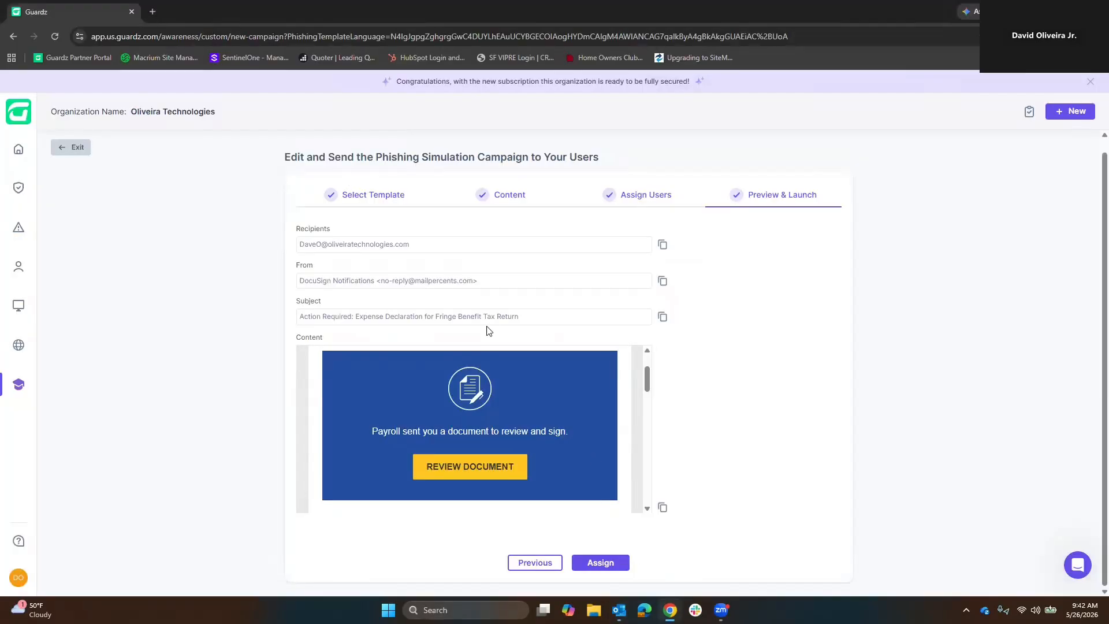
# Exit the current campaign setup and start a new phishing simulation with the Generate a custom campaign option.
pyautogui.click(71, 147)
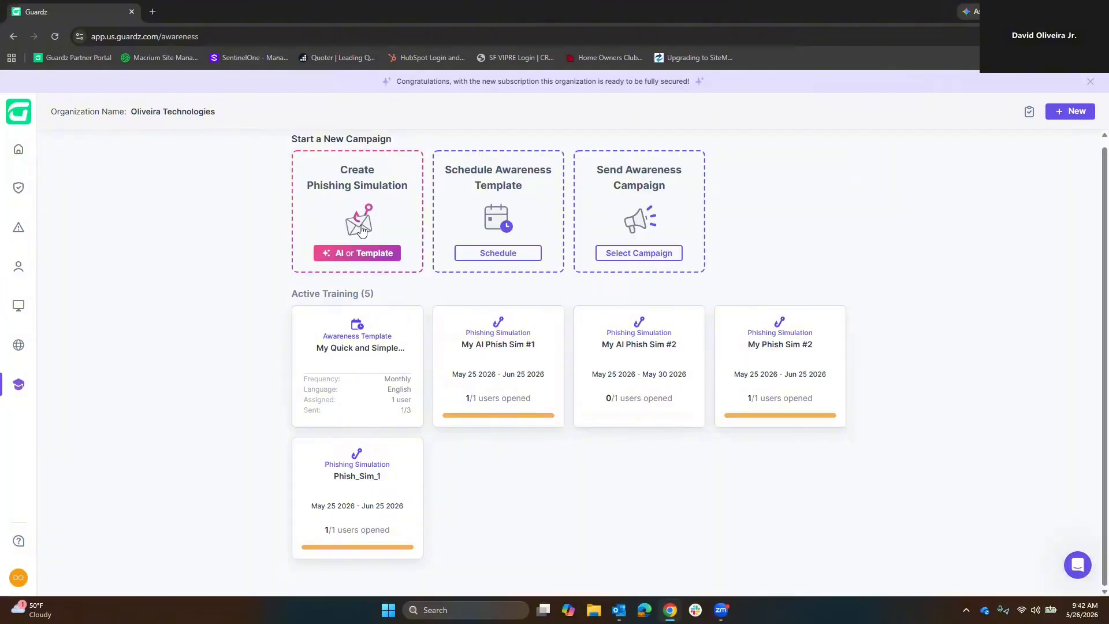
pyautogui.click(375, 253)
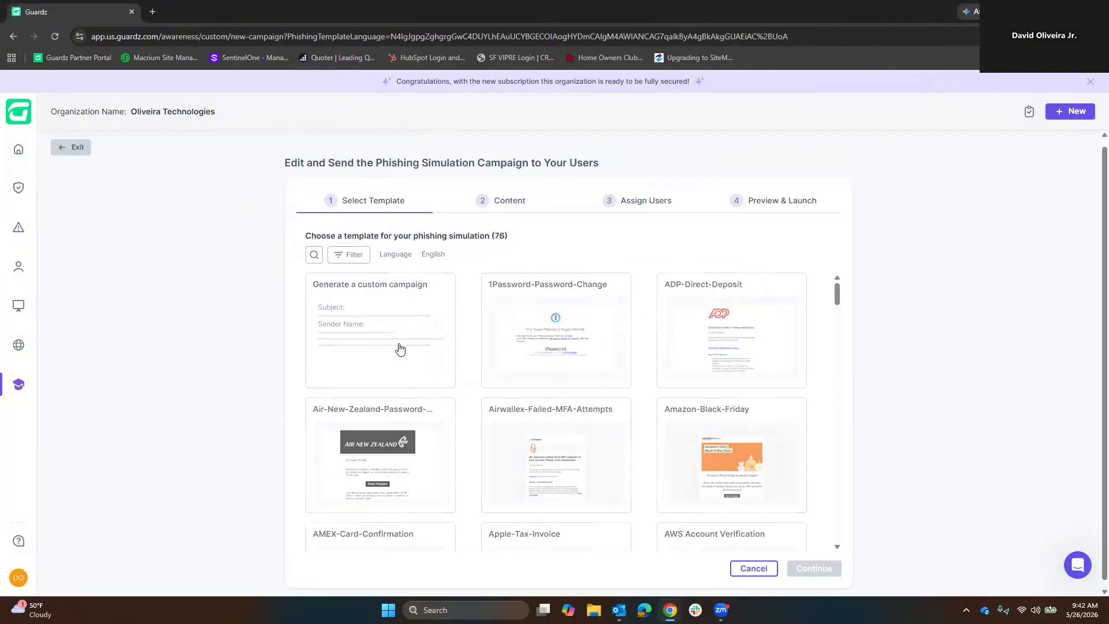
pyautogui.click(390, 331)
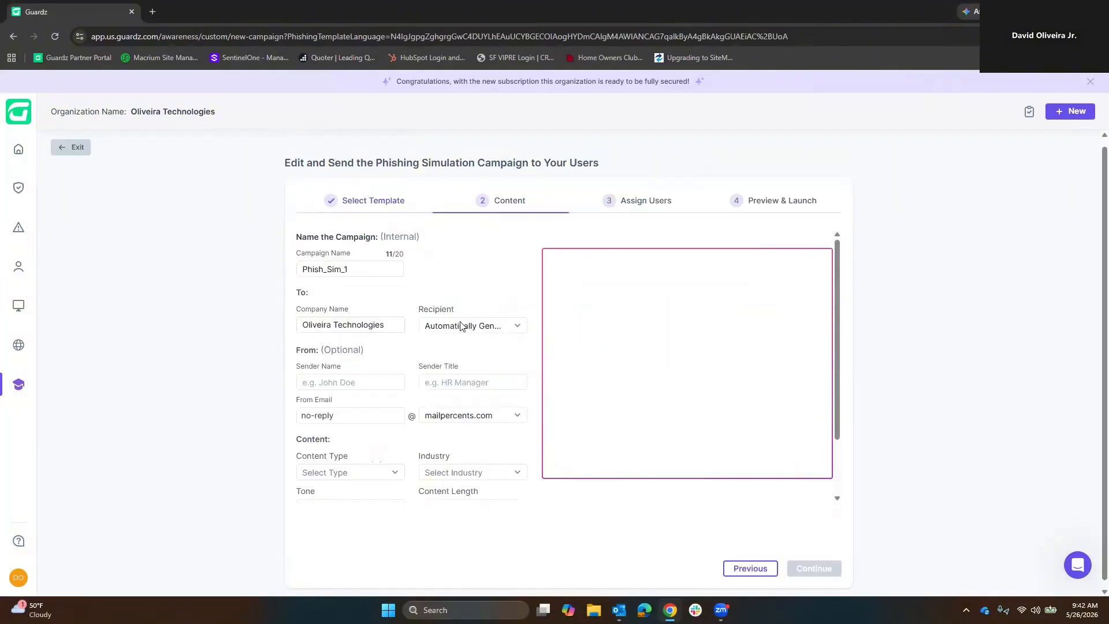
# Name the campaign AI Phish Test and choose Automatically Generated as the recipient.
pyautogui.moveTo(361, 268); pyautogui.dragTo(280, 271)
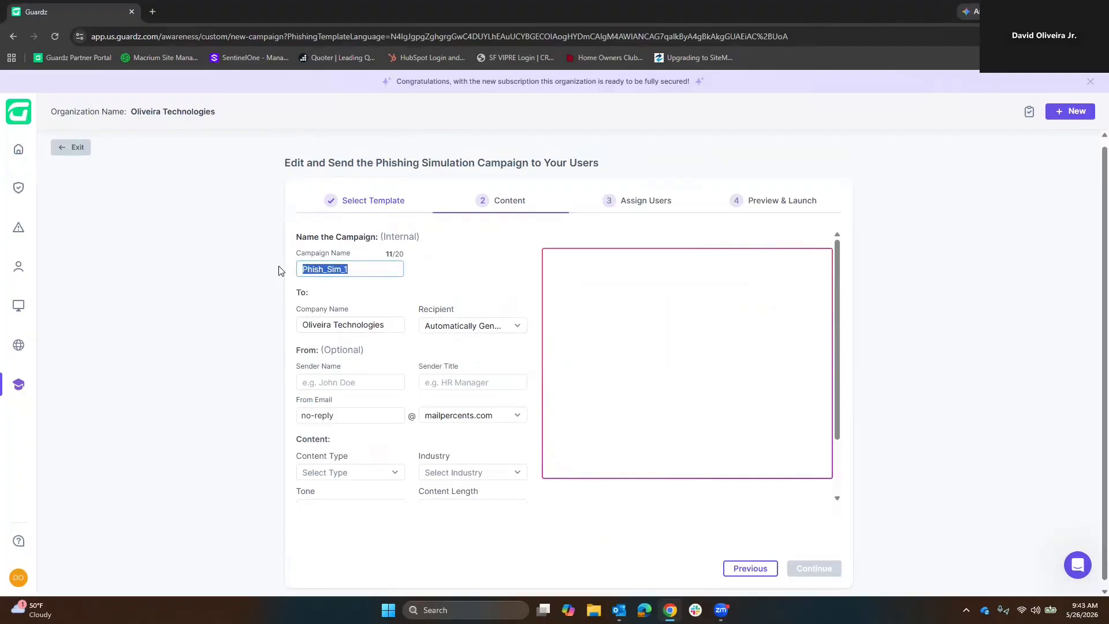
pyautogui.write('Al')
pyautogui.tripleClick(397, 327)
pyautogui.click(394, 325)
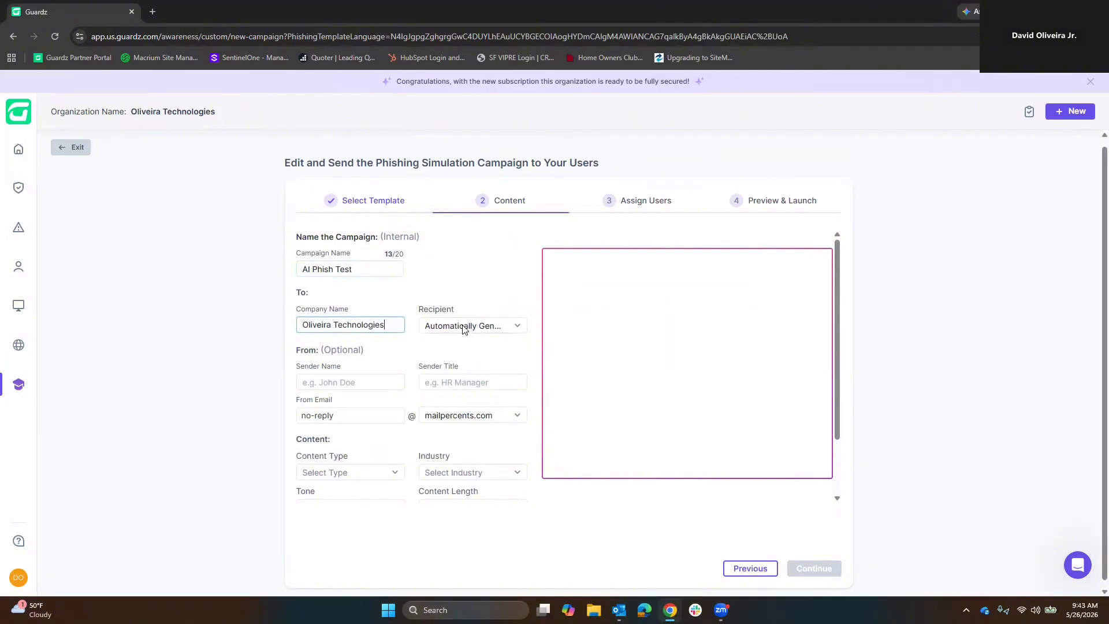
pyautogui.click(455, 328)
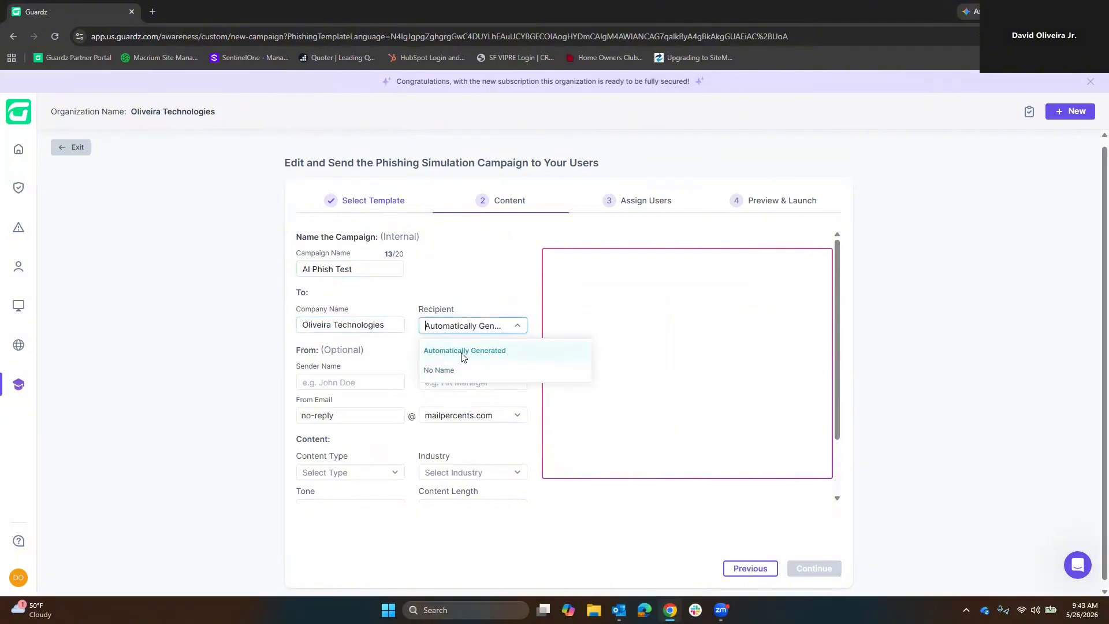
pyautogui.click(463, 351)
# Open the list of available sender domains for the campaign's From Email address.
pyautogui.scroll(-2, 423, 416)
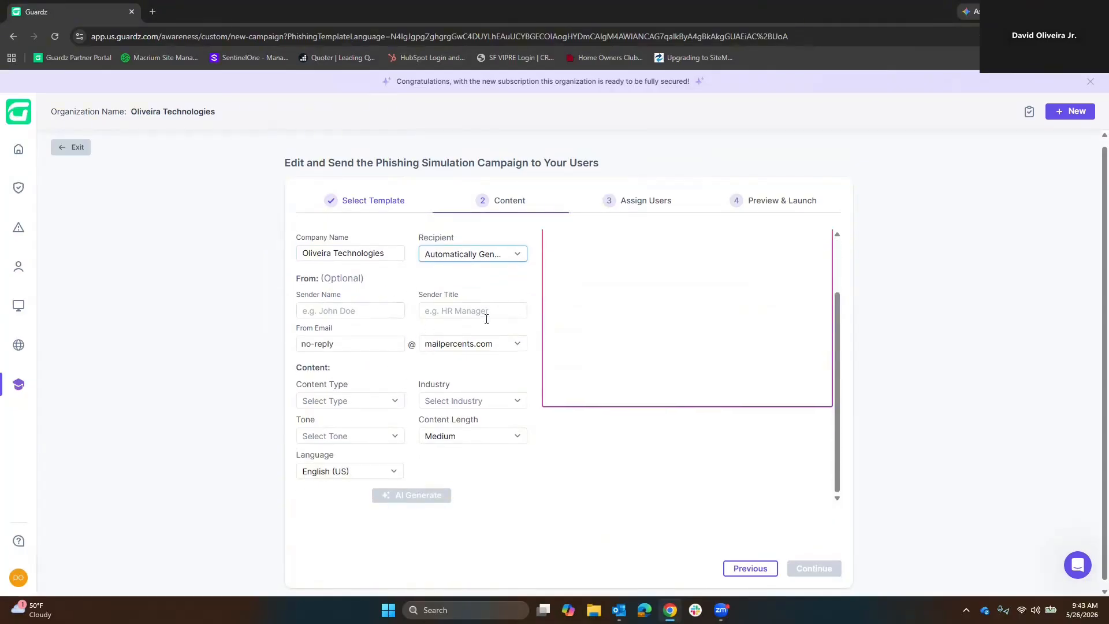
pyautogui.click(499, 345)
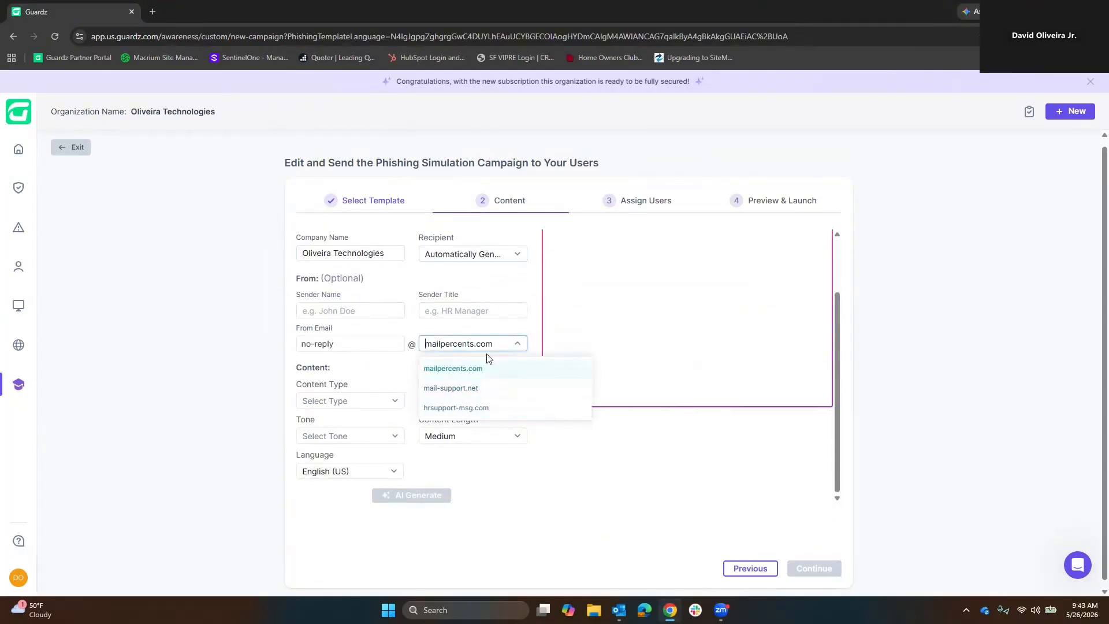
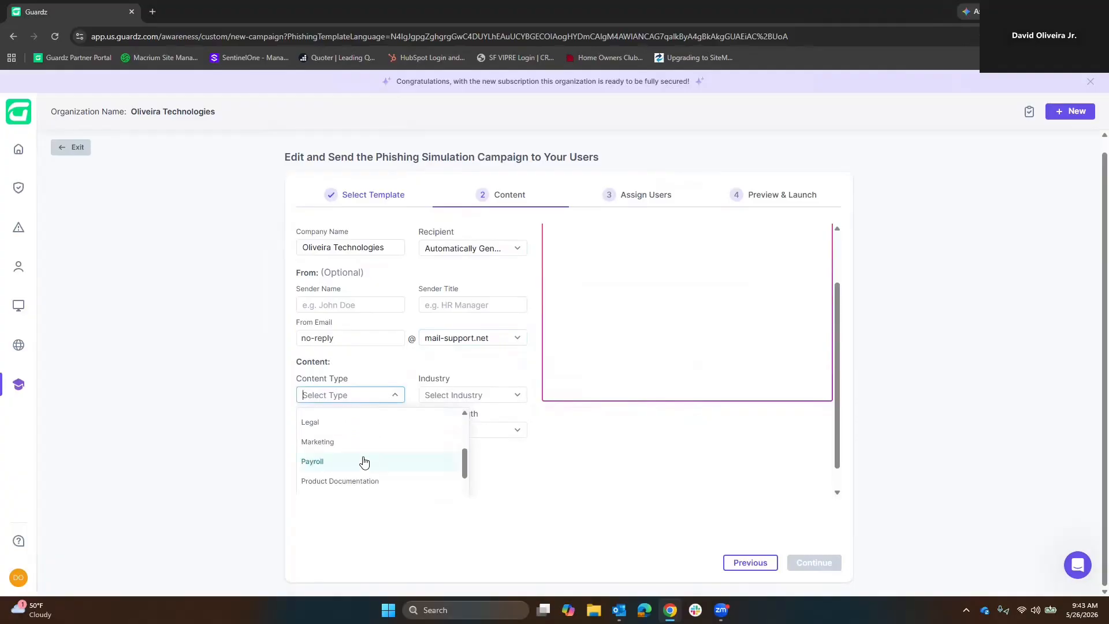
pyautogui.scroll(-1, 355, 447)
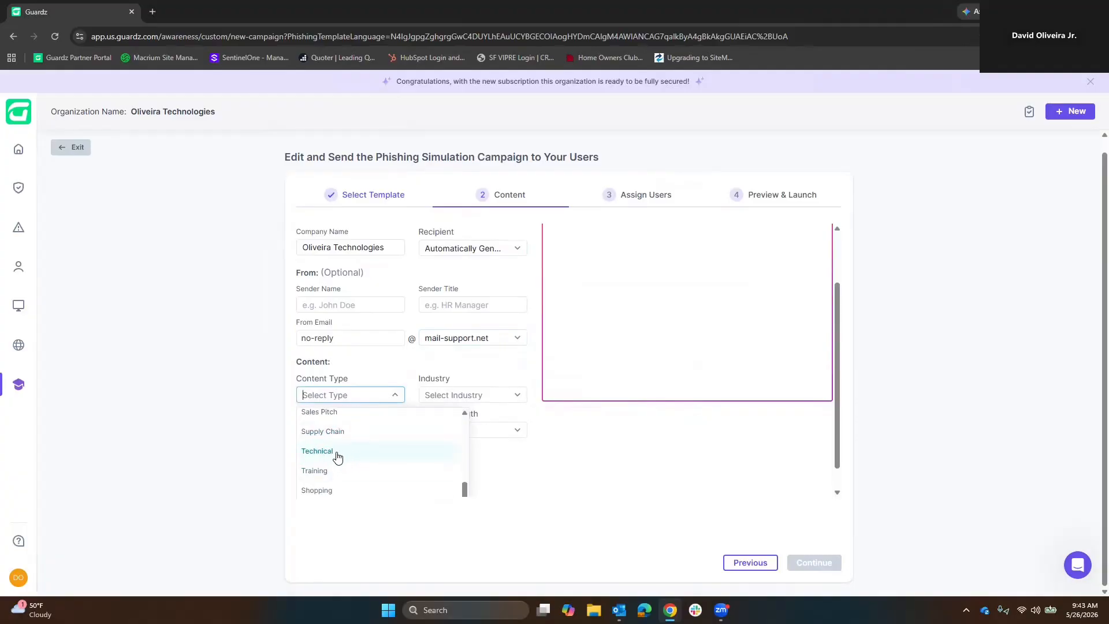
# Set the phishing email's content type to Technical and its content length to Long.
pyautogui.click(338, 453)
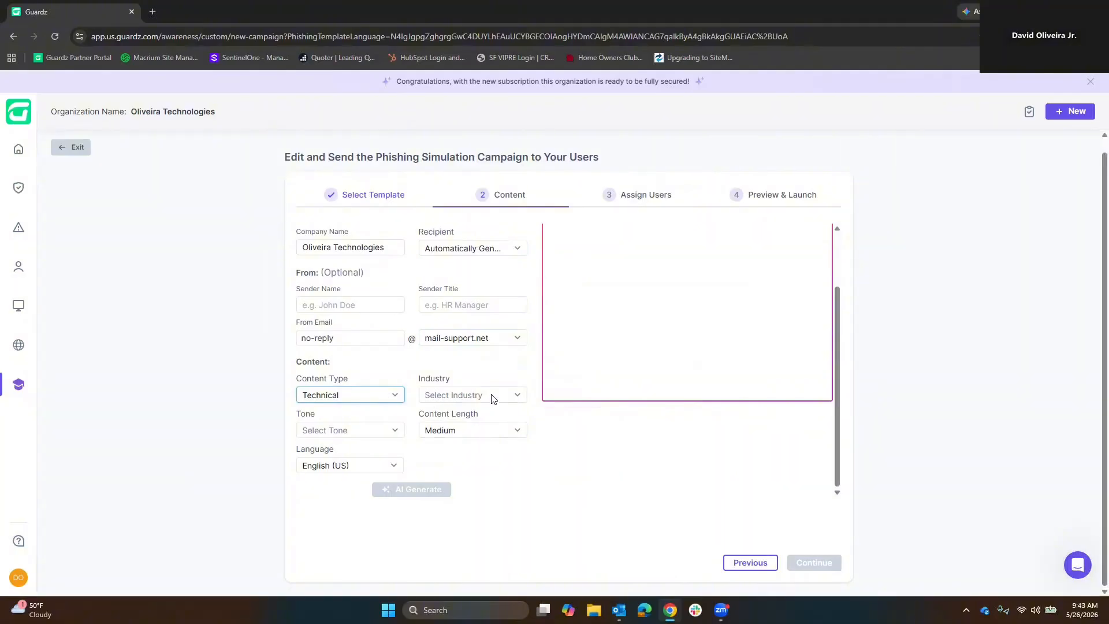
pyautogui.click(499, 436)
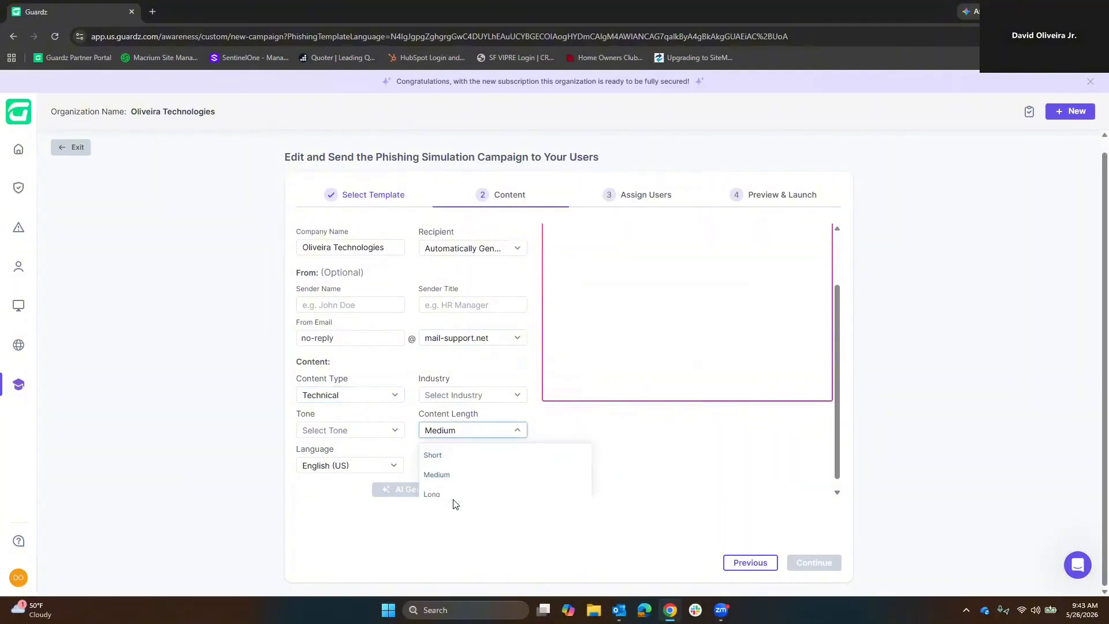
pyautogui.click(439, 494)
# Set the tone of the phishing email to Pessimistic.
pyautogui.click(370, 431)
pyautogui.scroll(-3, 354, 481)
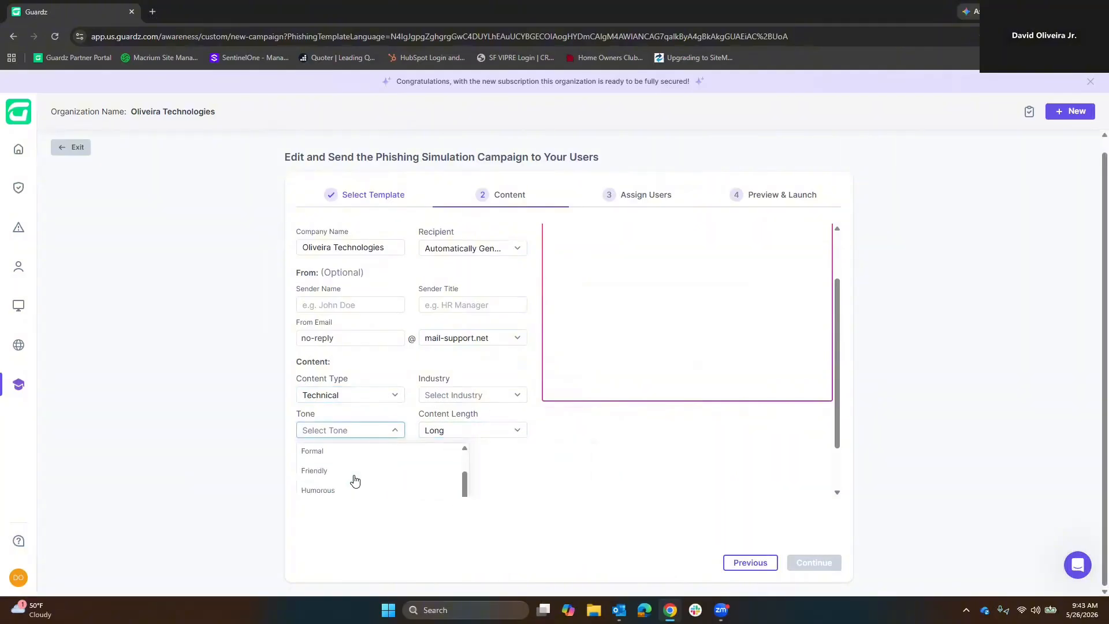
pyautogui.click(344, 487)
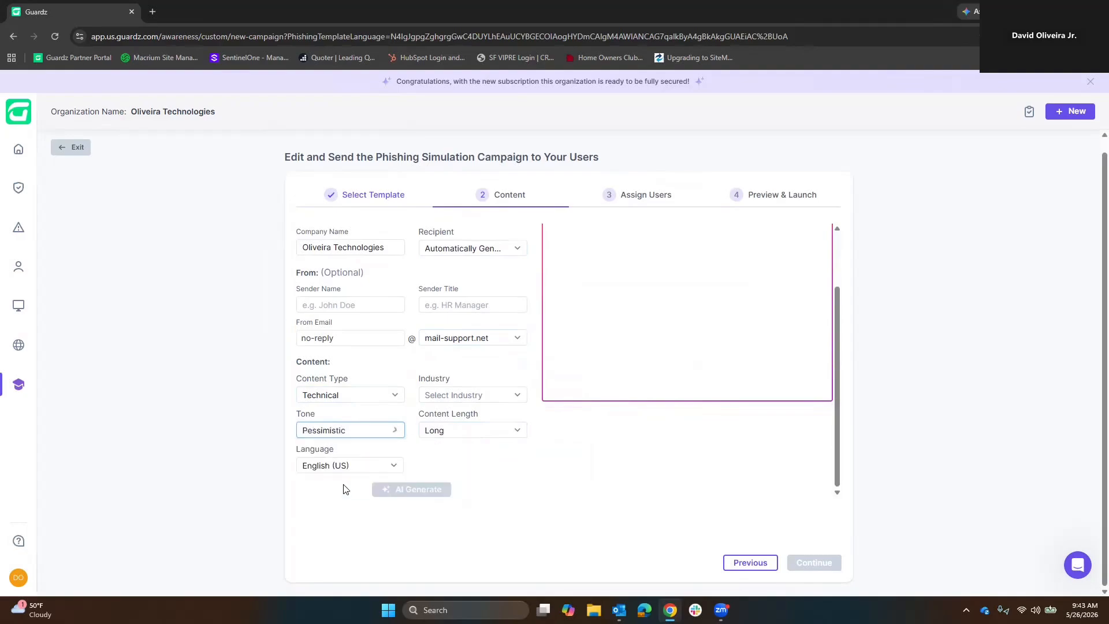
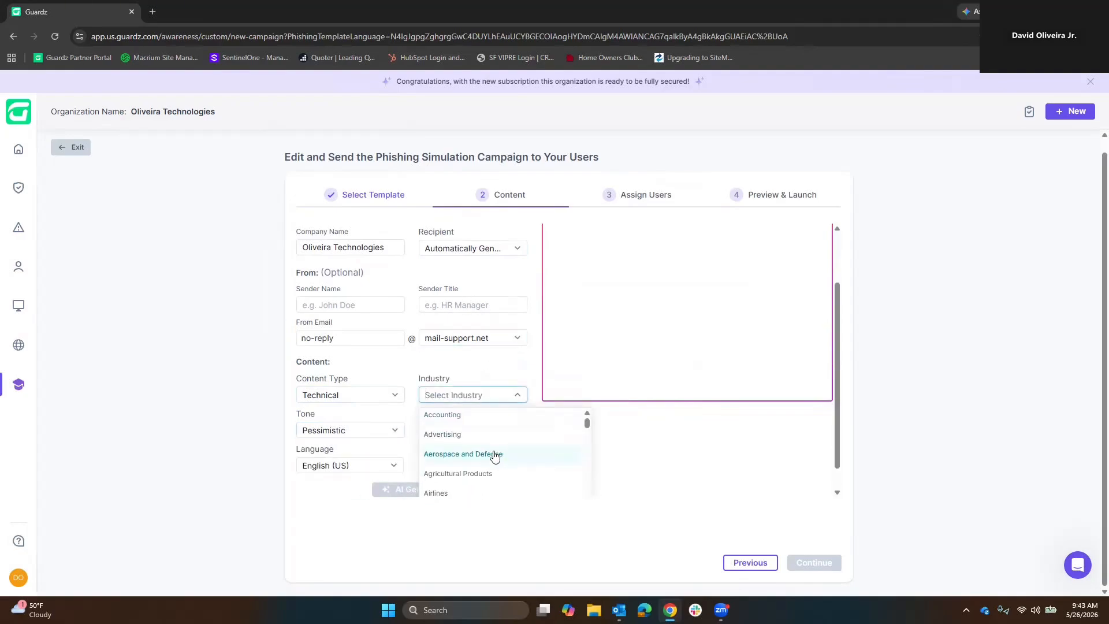
# Set the phishing email's industry to Animation and have the AI generate the email content.
pyautogui.scroll(-3, 466, 453)
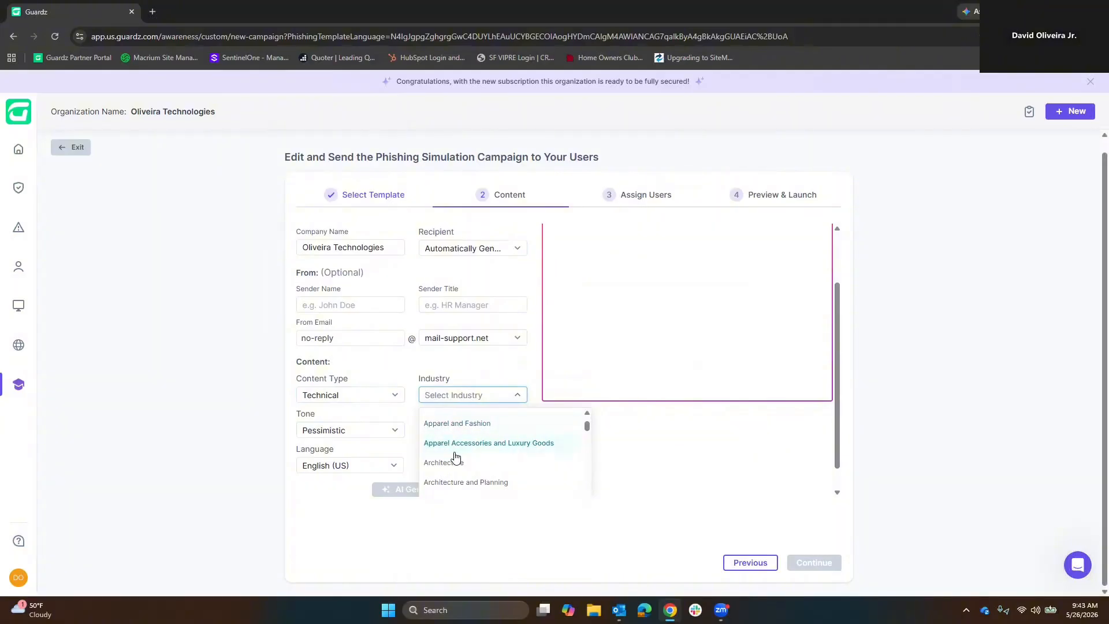
pyautogui.scroll(1, 453, 456)
pyautogui.click(448, 462)
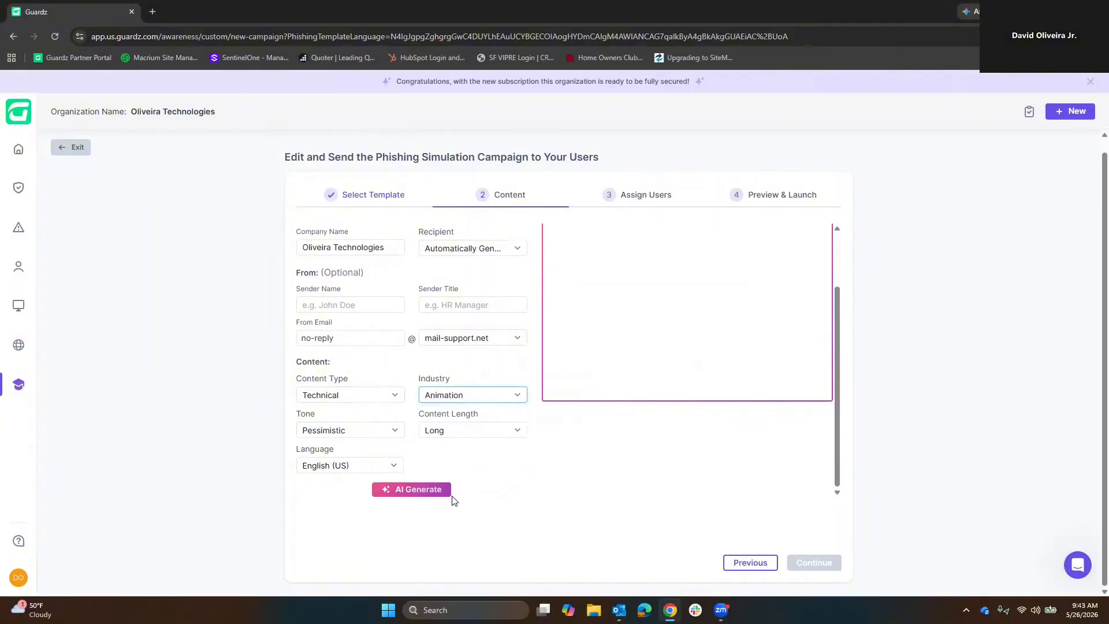
pyautogui.click(411, 491)
pyautogui.scroll(2, 543, 417)
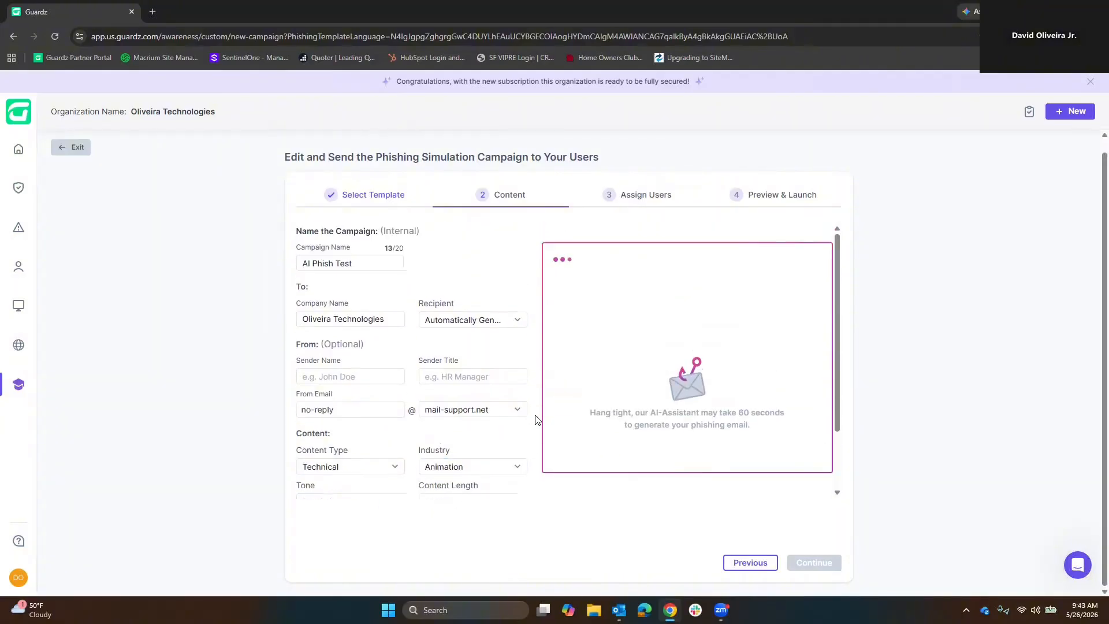
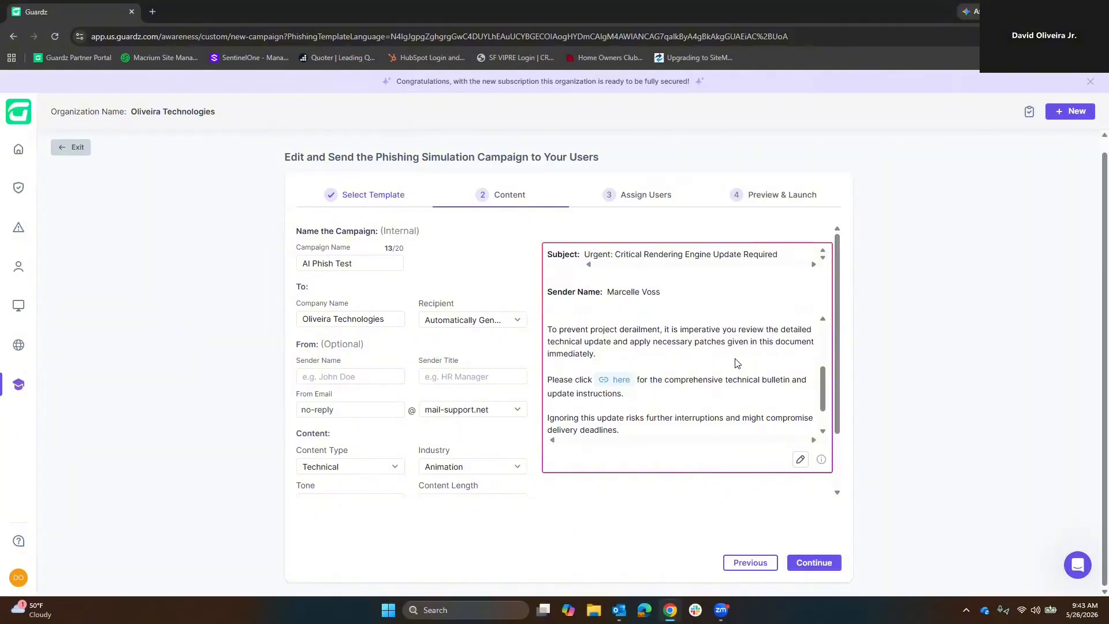
# Review the rest of the AI-generated phishing email body down to its closing signature.
pyautogui.scroll(-1, 724, 381)
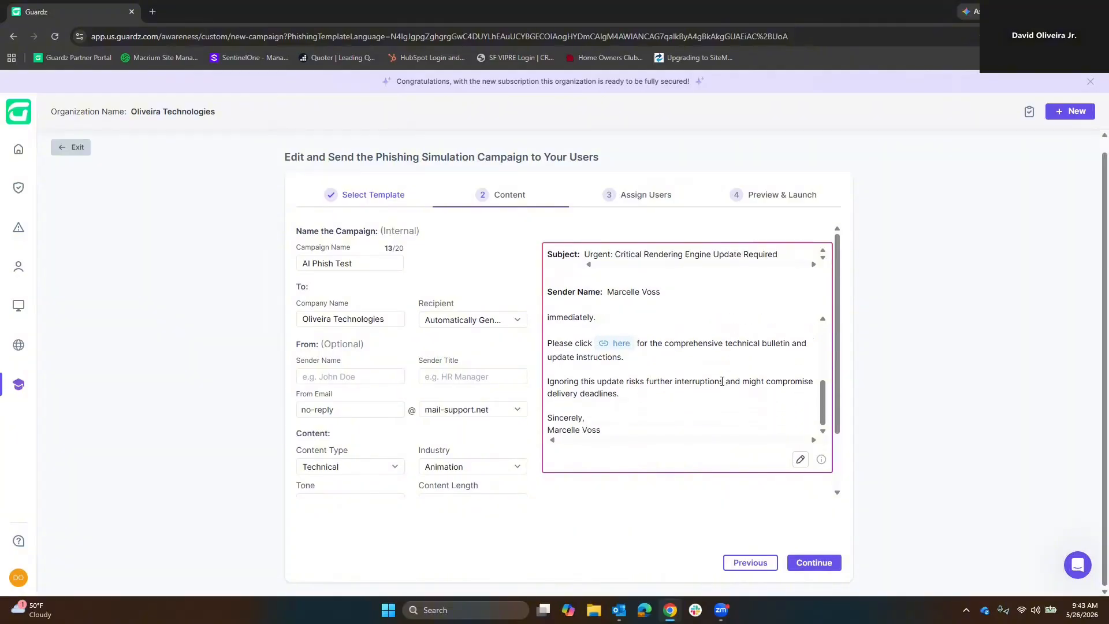
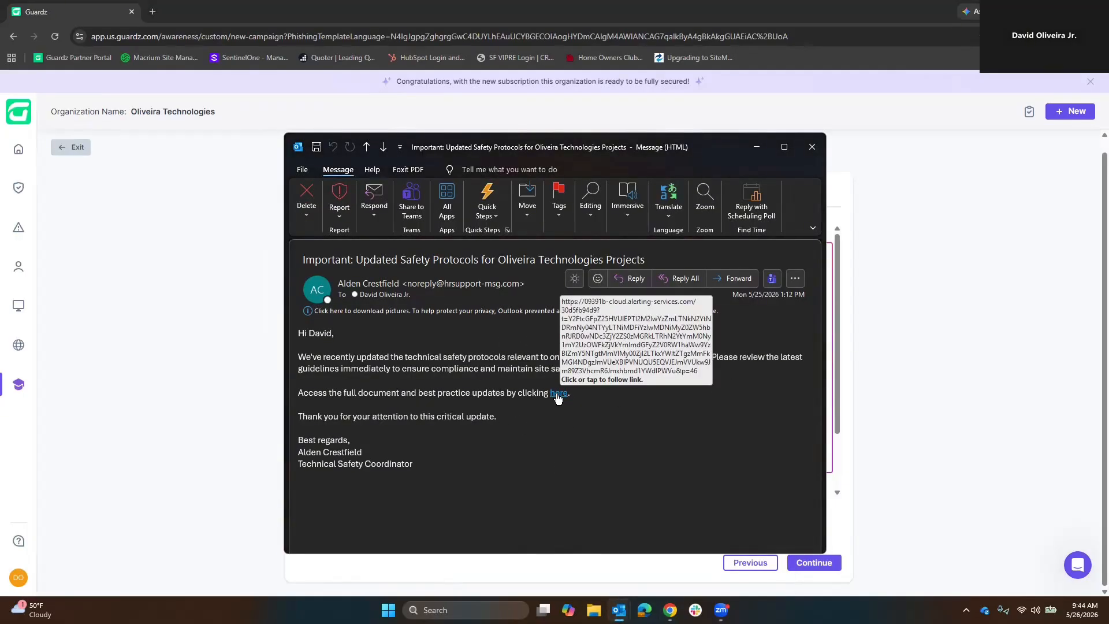
# Follow the "here" link in the safety protocols email, and return to Outlook to follow the document link in the DocuSign expense declaration email.
pyautogui.click(557, 399)
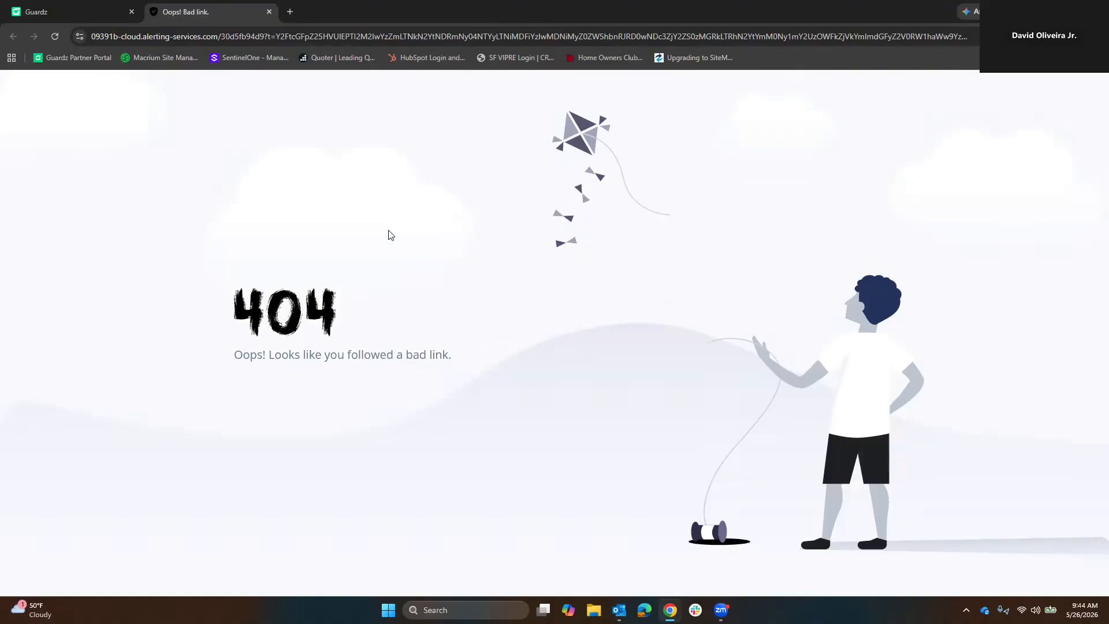
pyautogui.moveTo(619, 611)
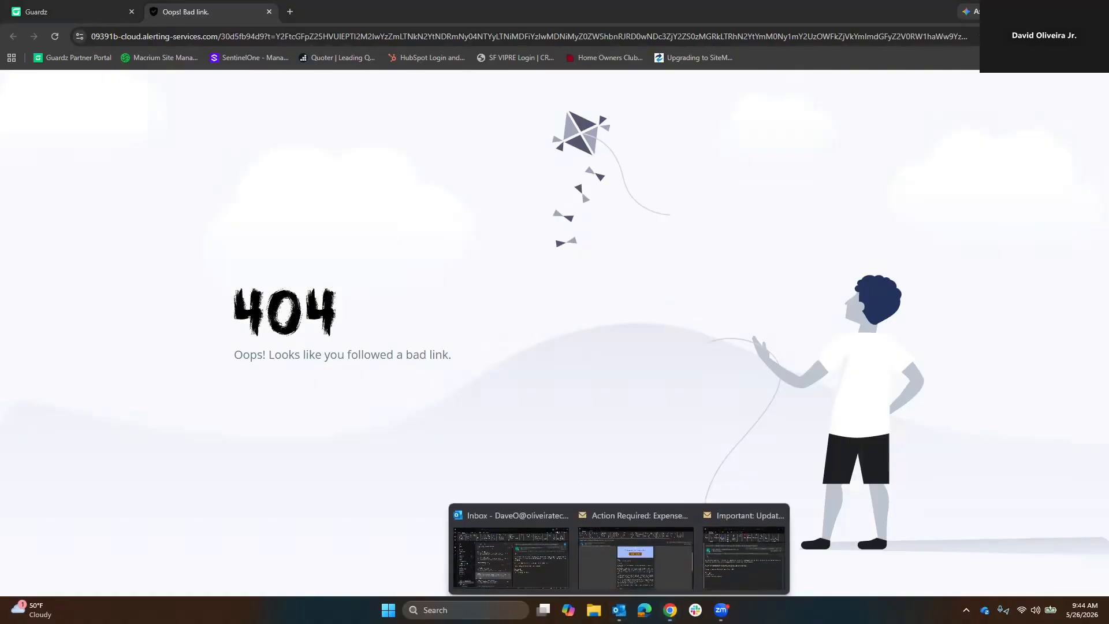
pyautogui.click(648, 570)
pyautogui.scroll(-5, 559, 496)
pyautogui.scroll(5, 563, 422)
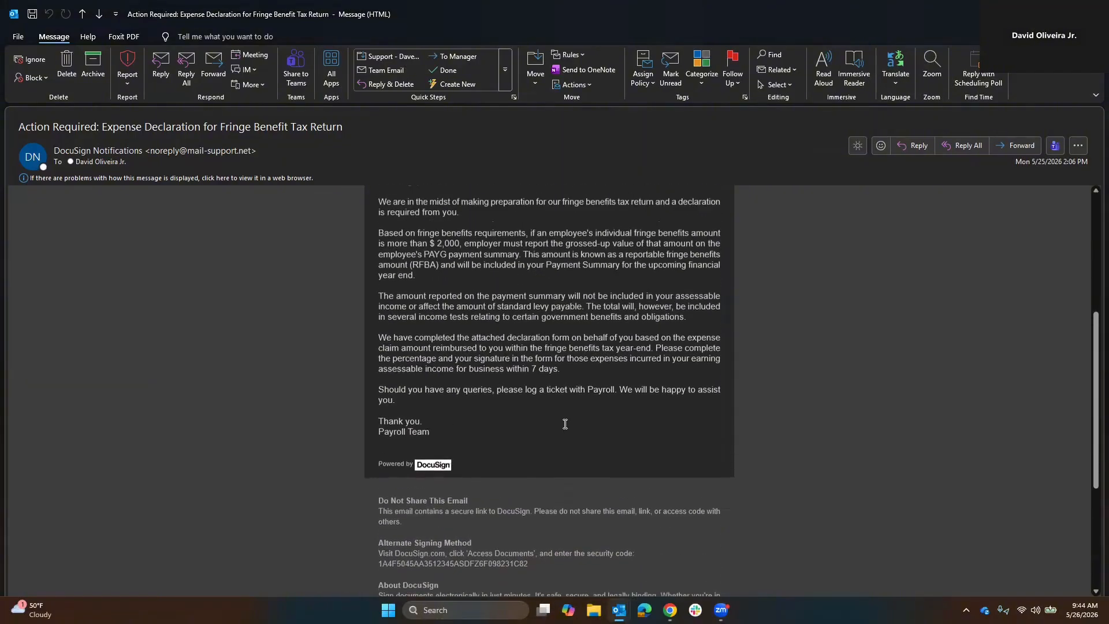
pyautogui.click(545, 317)
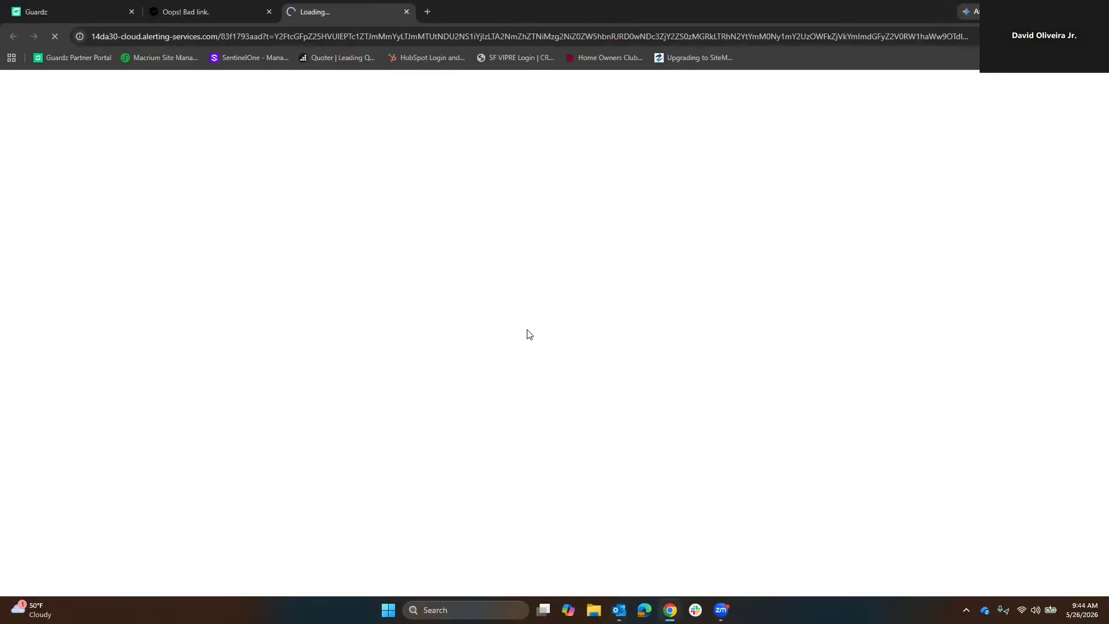
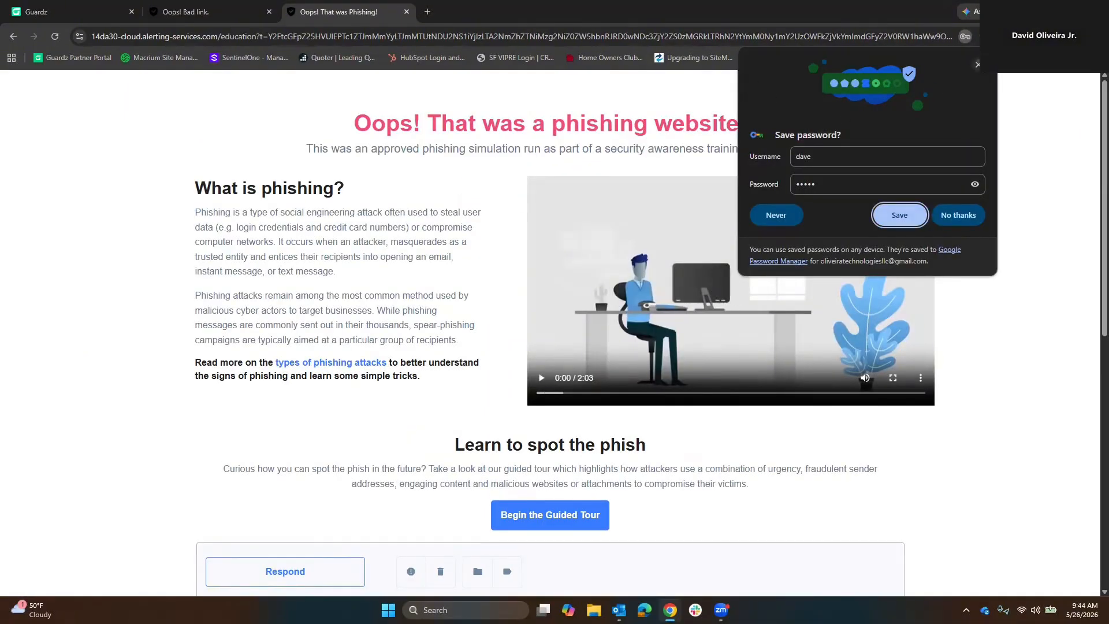
# Accept the save-password prompt and examine the phishing awareness page from its heading to the sample HR Employee Benefits email.
pyautogui.click(899, 214)
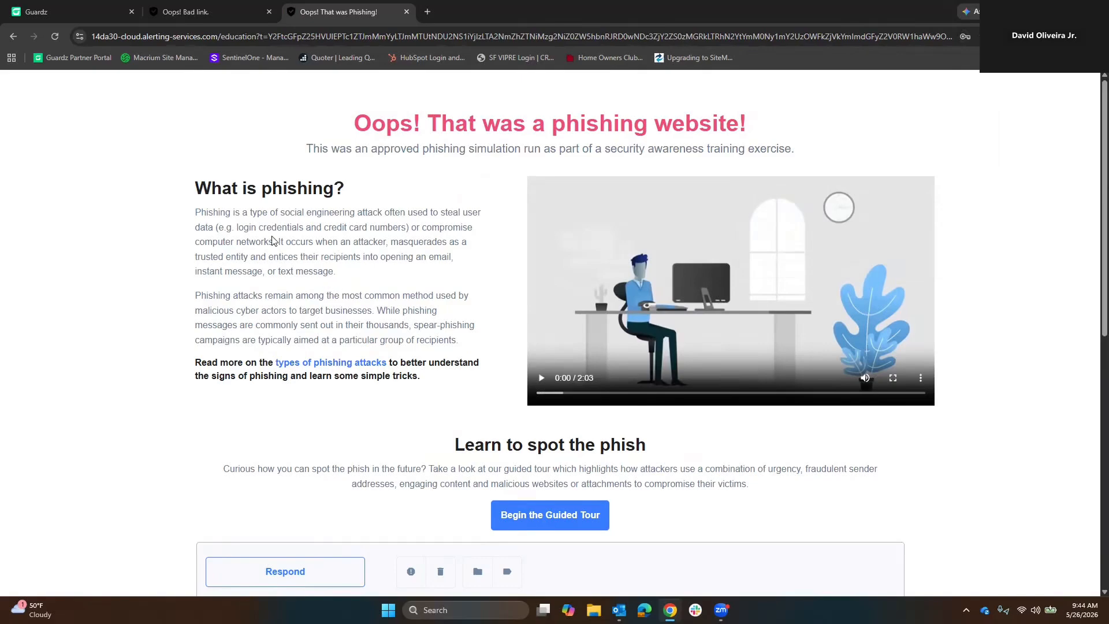
pyautogui.moveTo(428, 124); pyautogui.dragTo(712, 123)
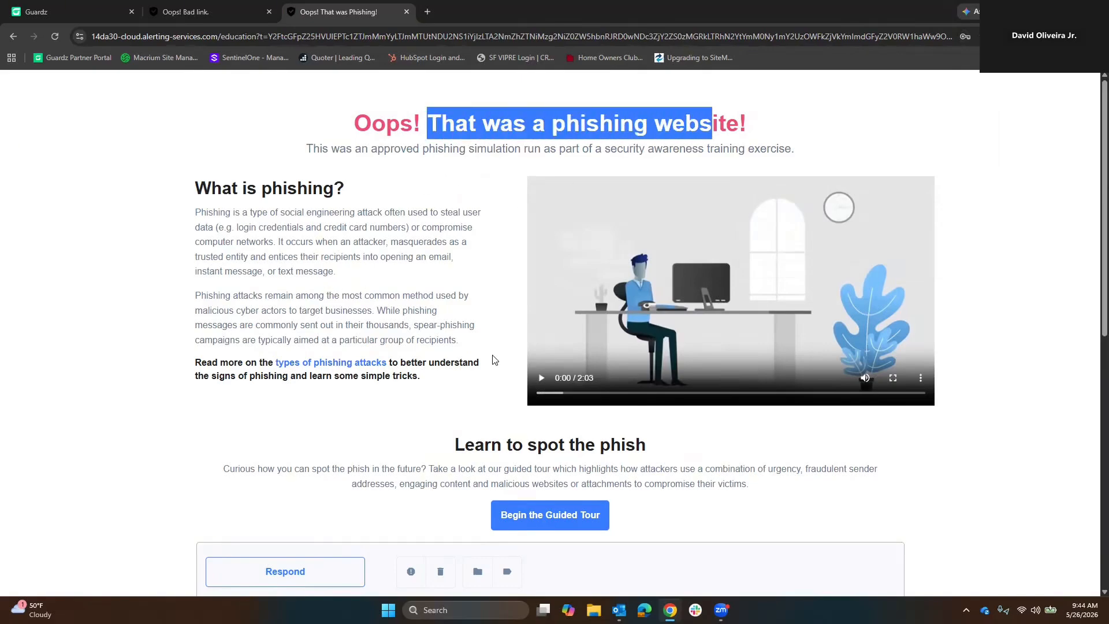
pyautogui.scroll(-5, 543, 382)
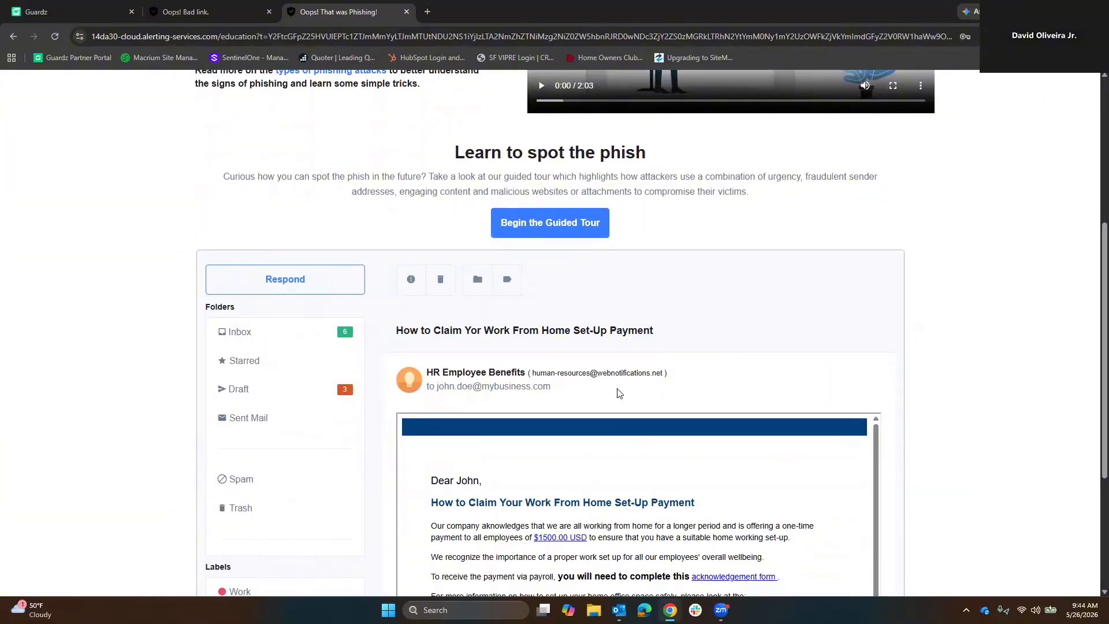
pyautogui.scroll(-3, 616, 391)
pyautogui.scroll(2, 540, 243)
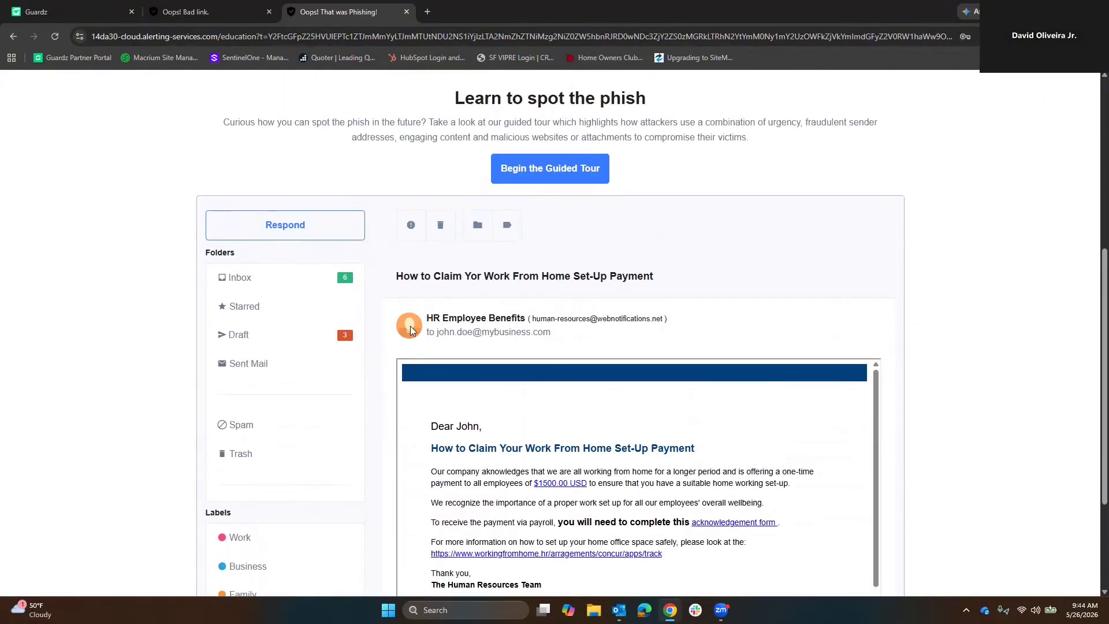
pyautogui.scroll(3, 708, 408)
pyautogui.scroll(3, 702, 404)
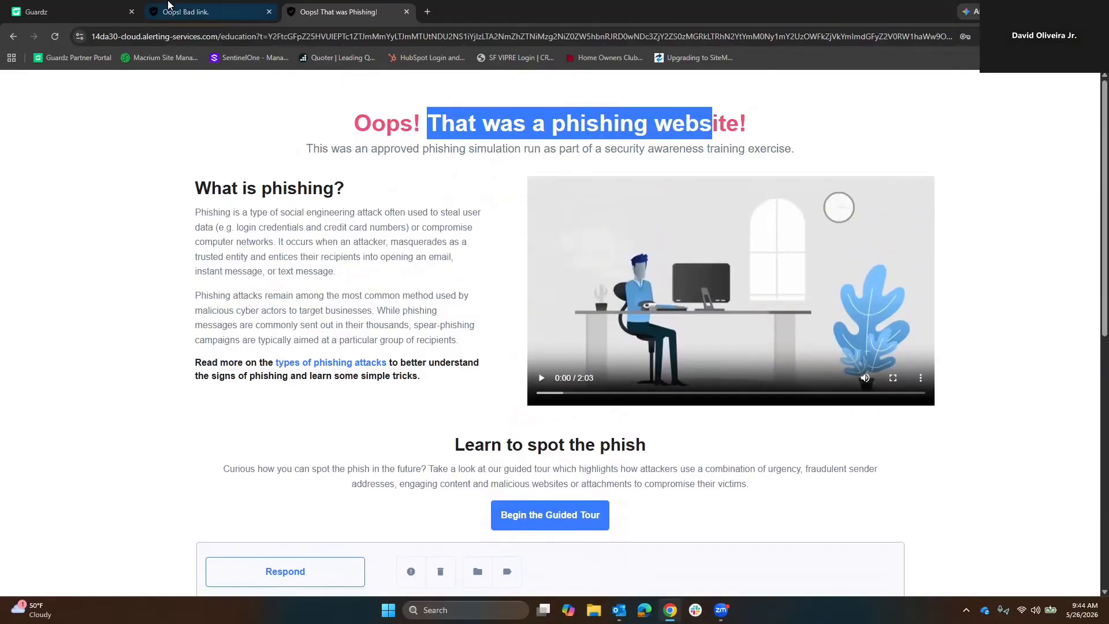
# View the 404 bad link page opened from the other email, and return to the phishing awareness page.
pyautogui.click(190, 8)
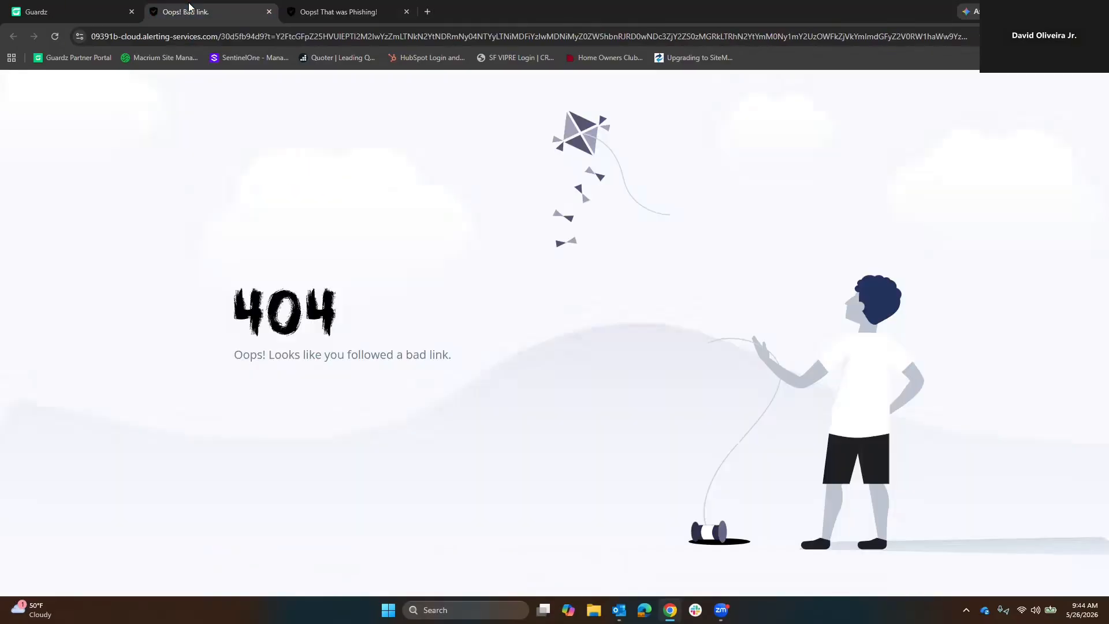
pyautogui.click(349, 13)
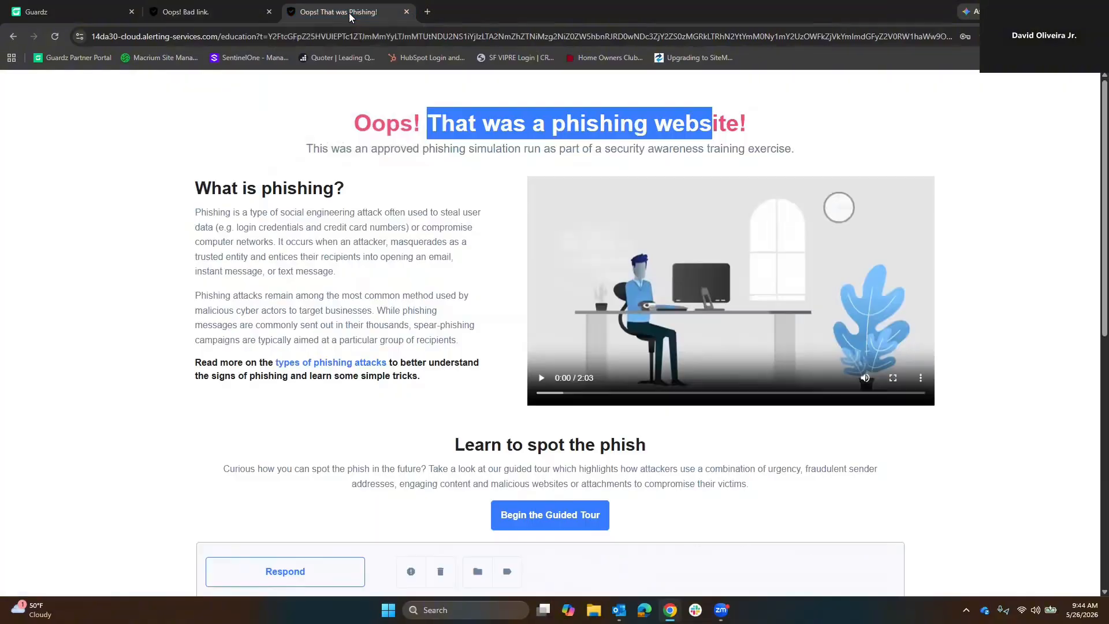